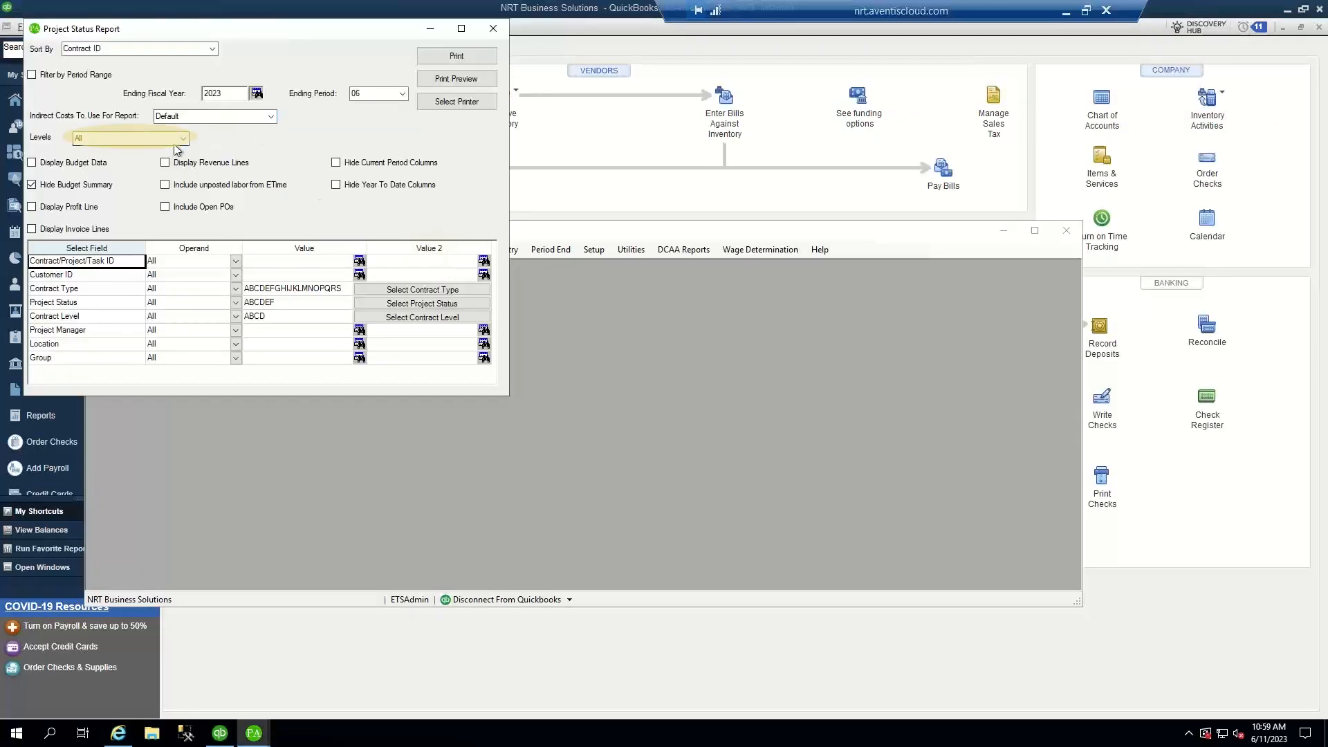
- Restrict the Project Status Report to Revenue Level Only and to projects with Active status
click(183, 138)
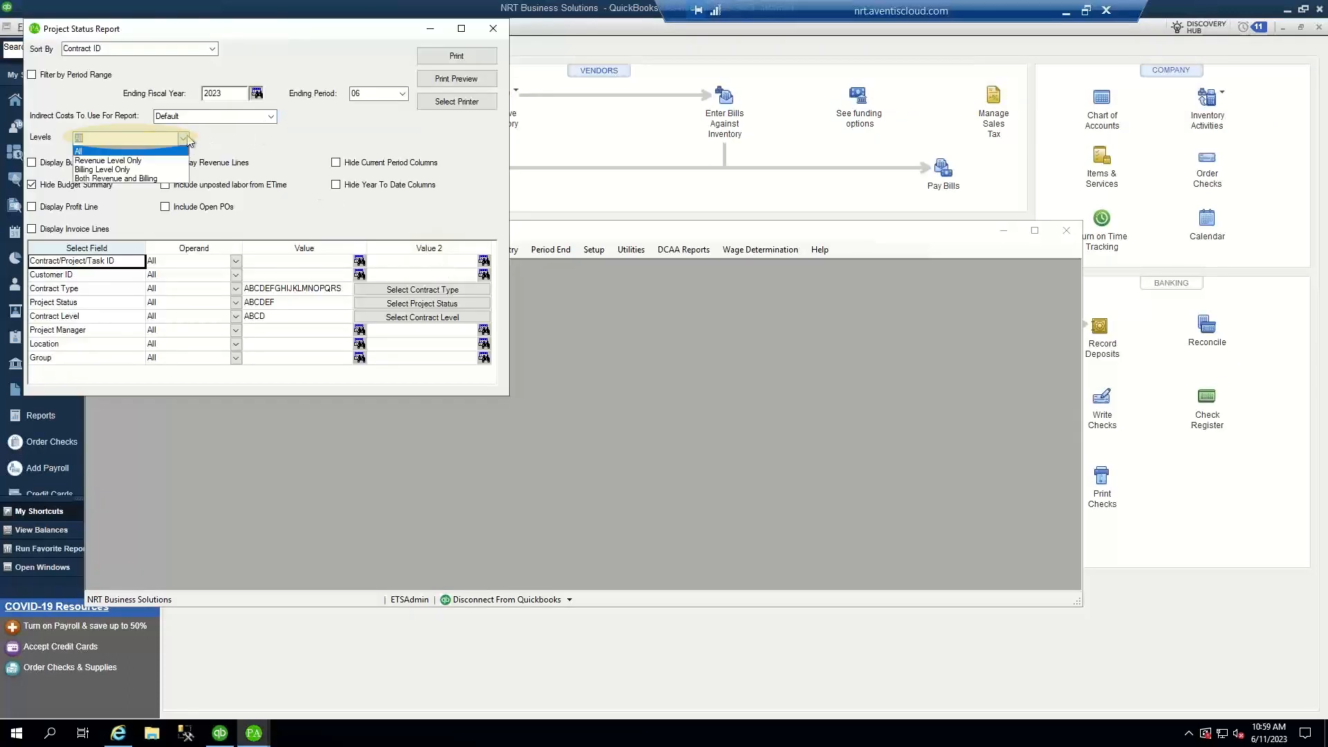
click(107, 160)
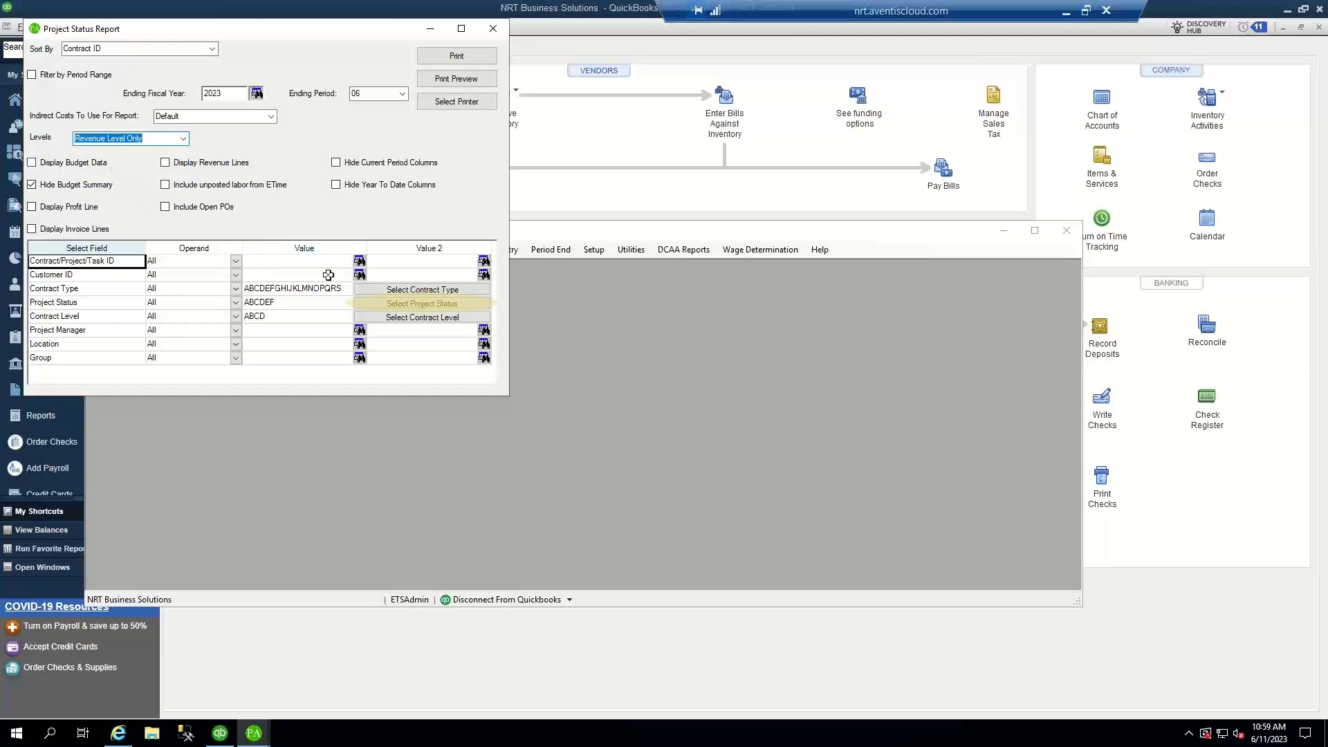
click(413, 304)
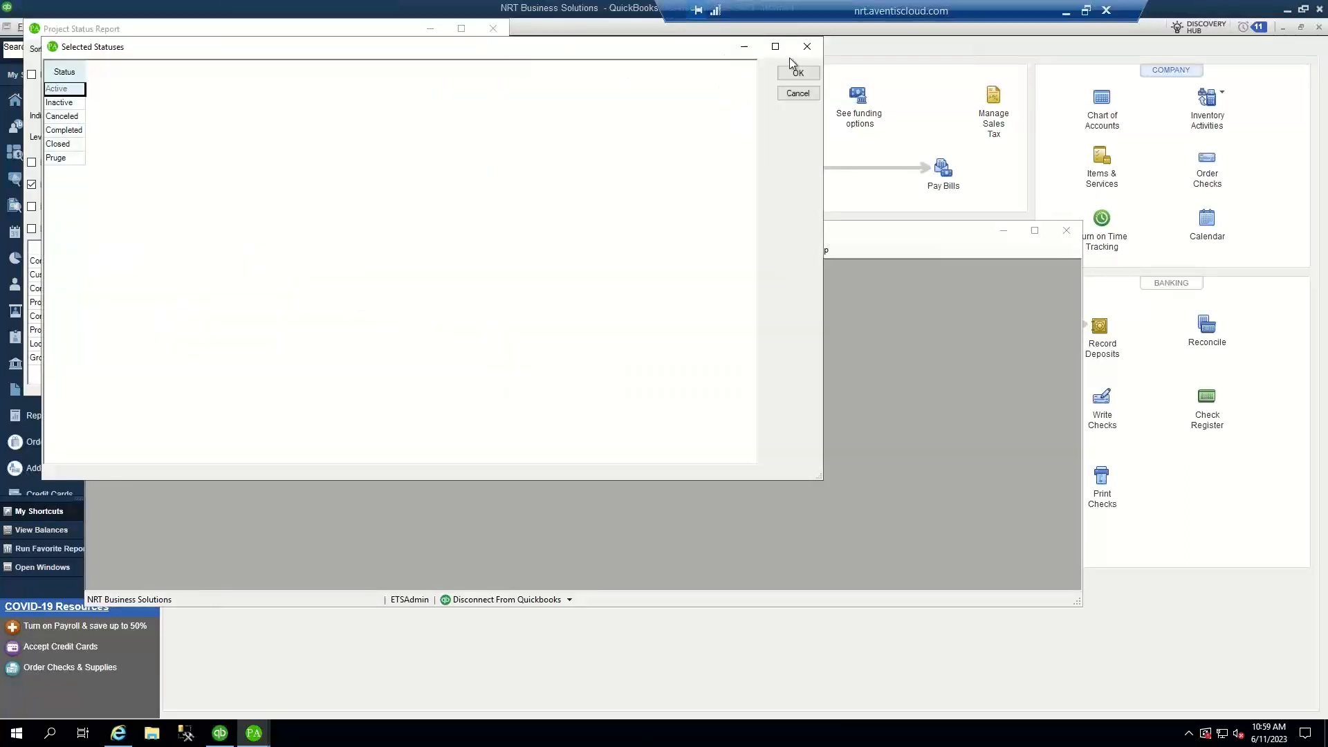
click(797, 73)
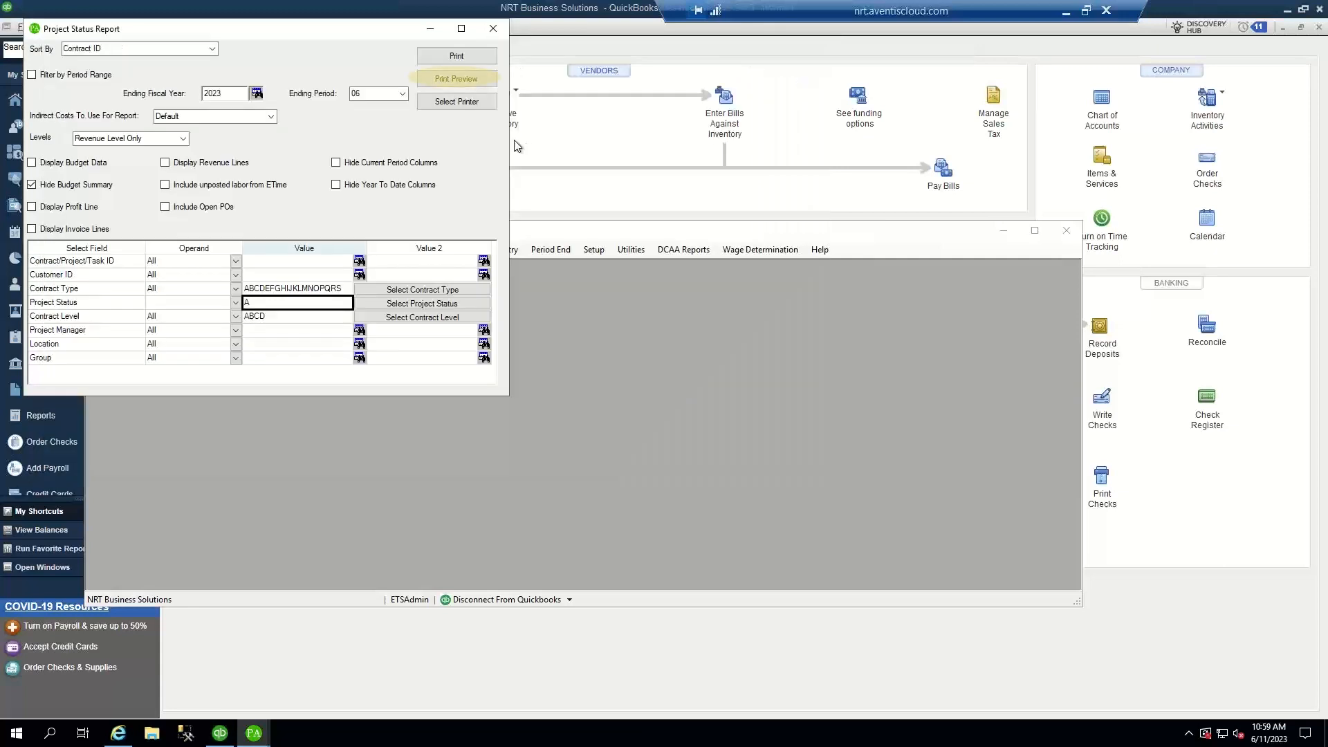
- Preview the Project Status Report for fiscal year 2023 period 06 in a maximized window at 150% zoom
click(462, 78)
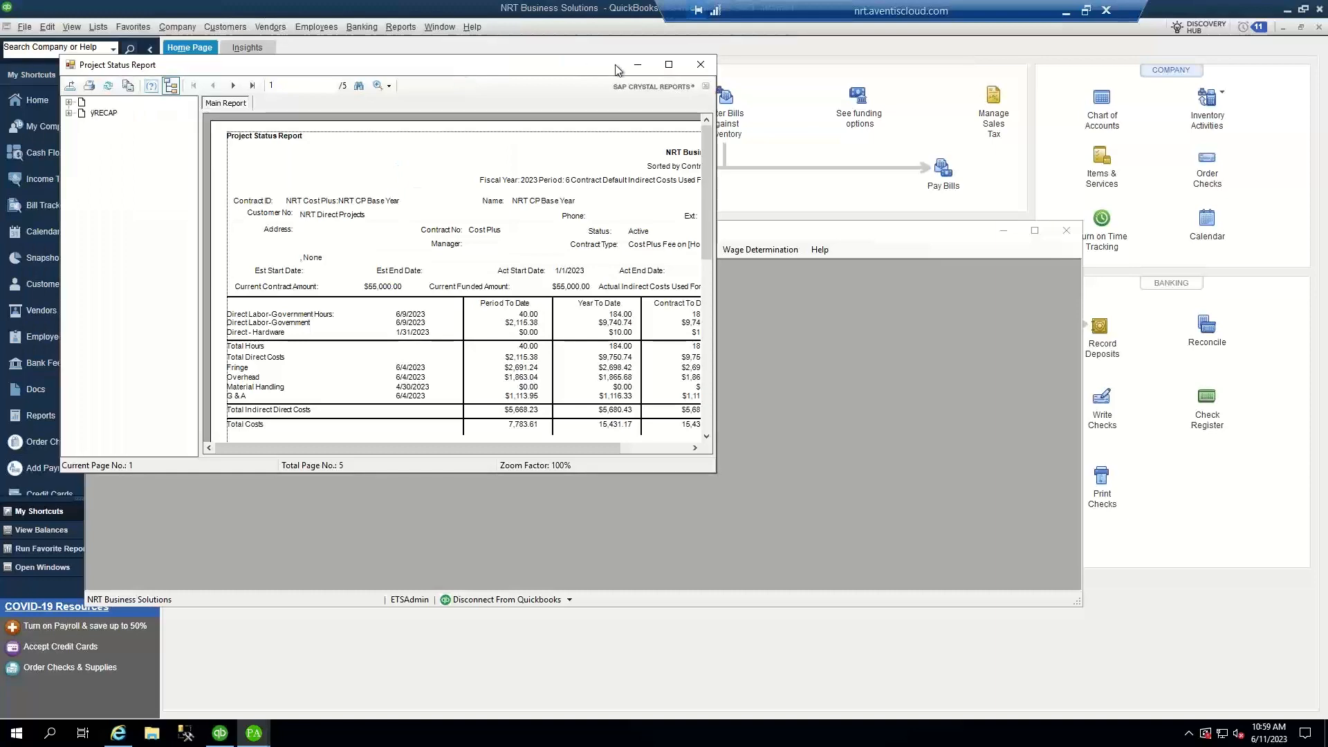
click(669, 64)
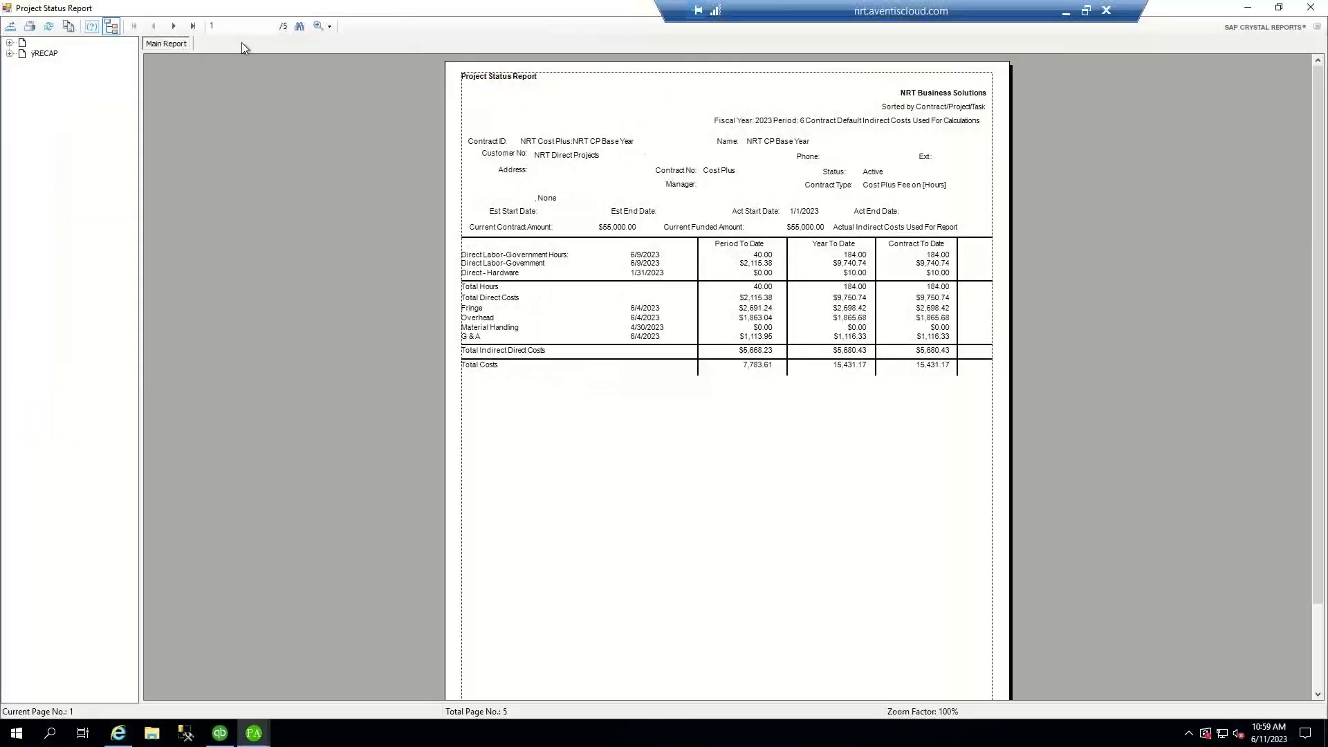
click(329, 26)
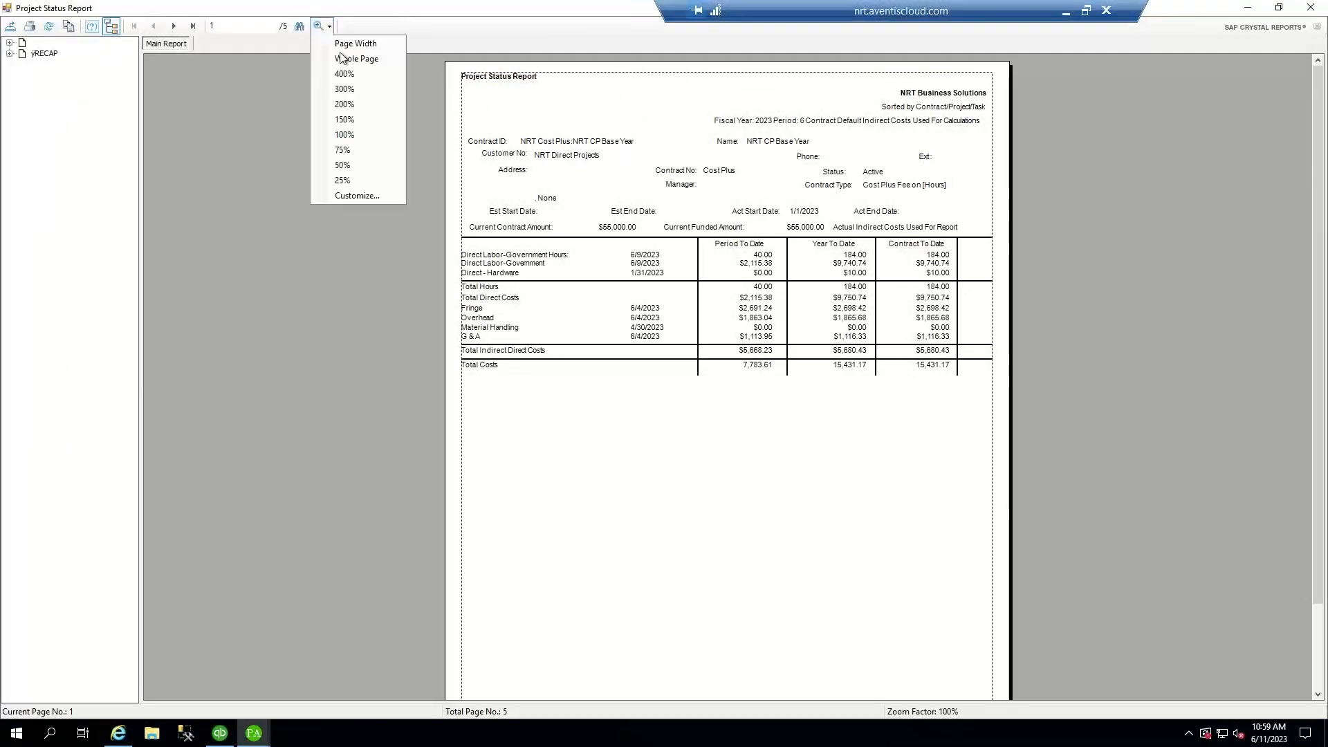
click(345, 120)
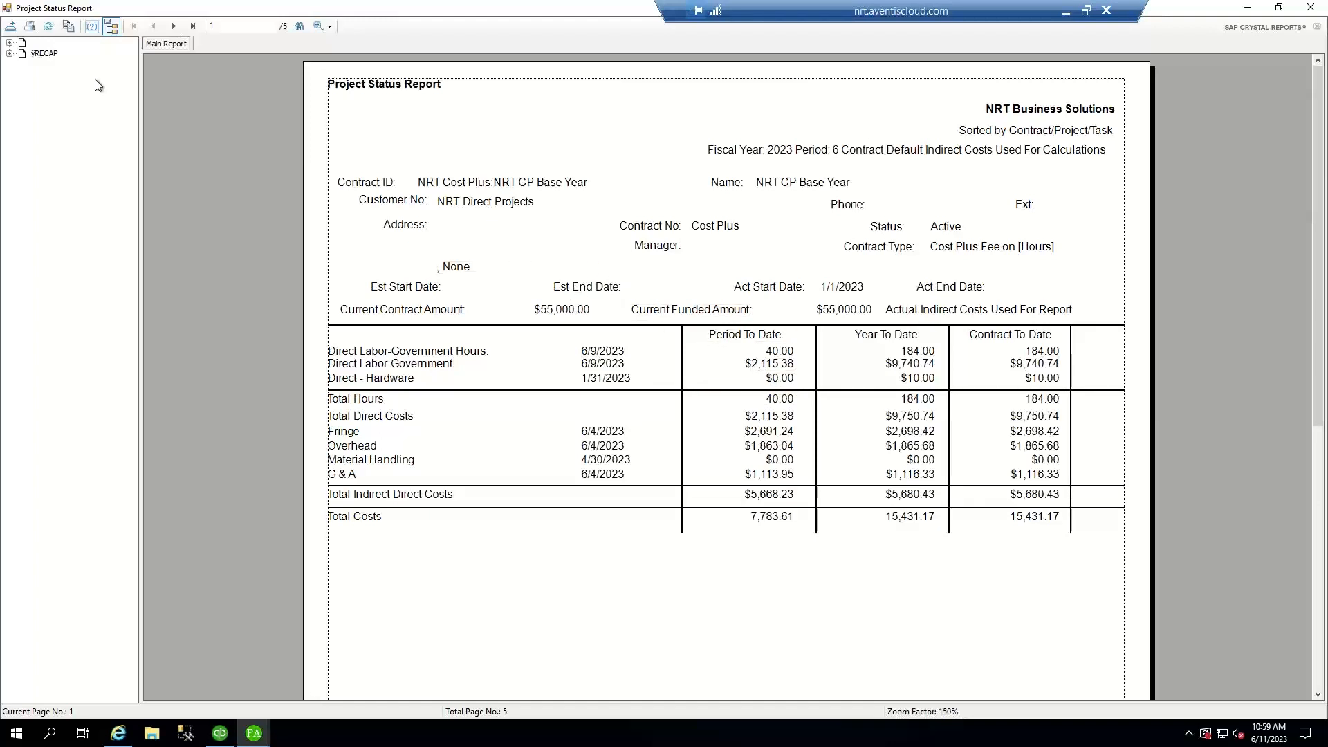
- Examine the NRT Time & Material and NRT Cost Plus contract pages, and close the report preview and its options
click(10, 42)
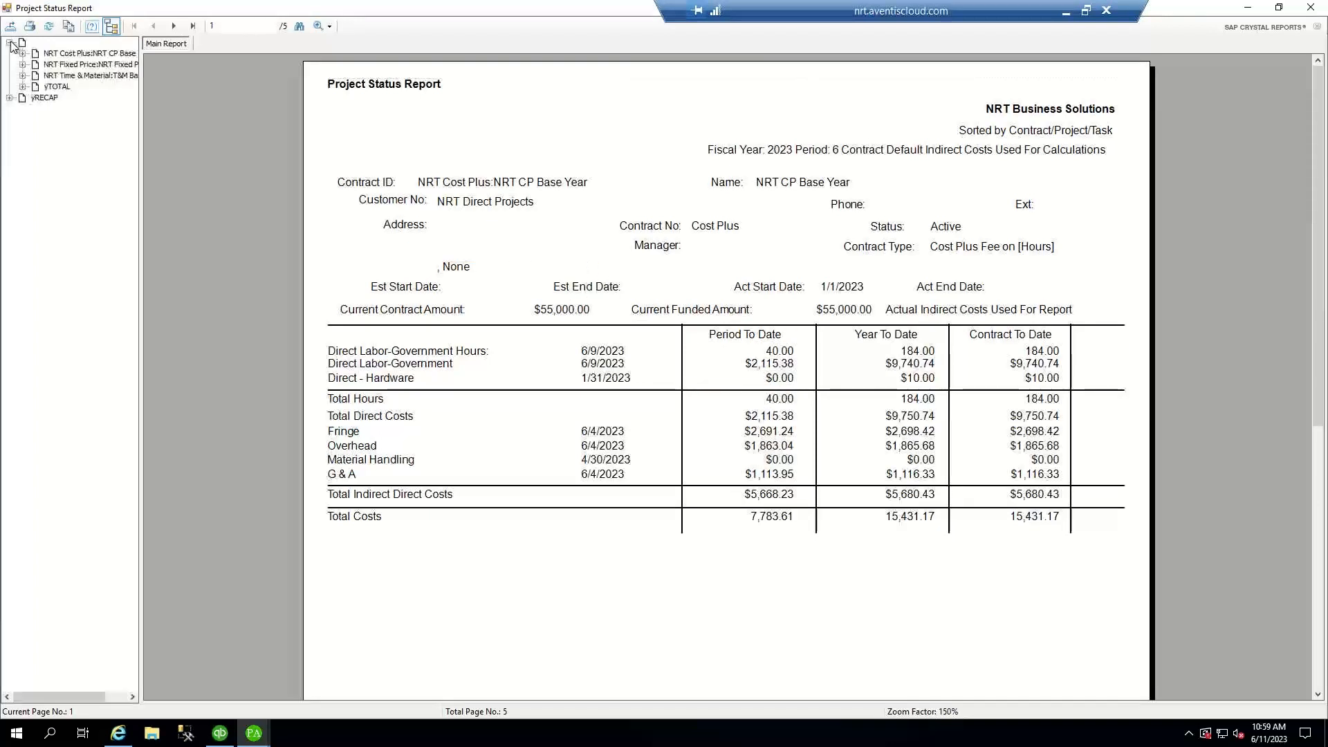
click(73, 74)
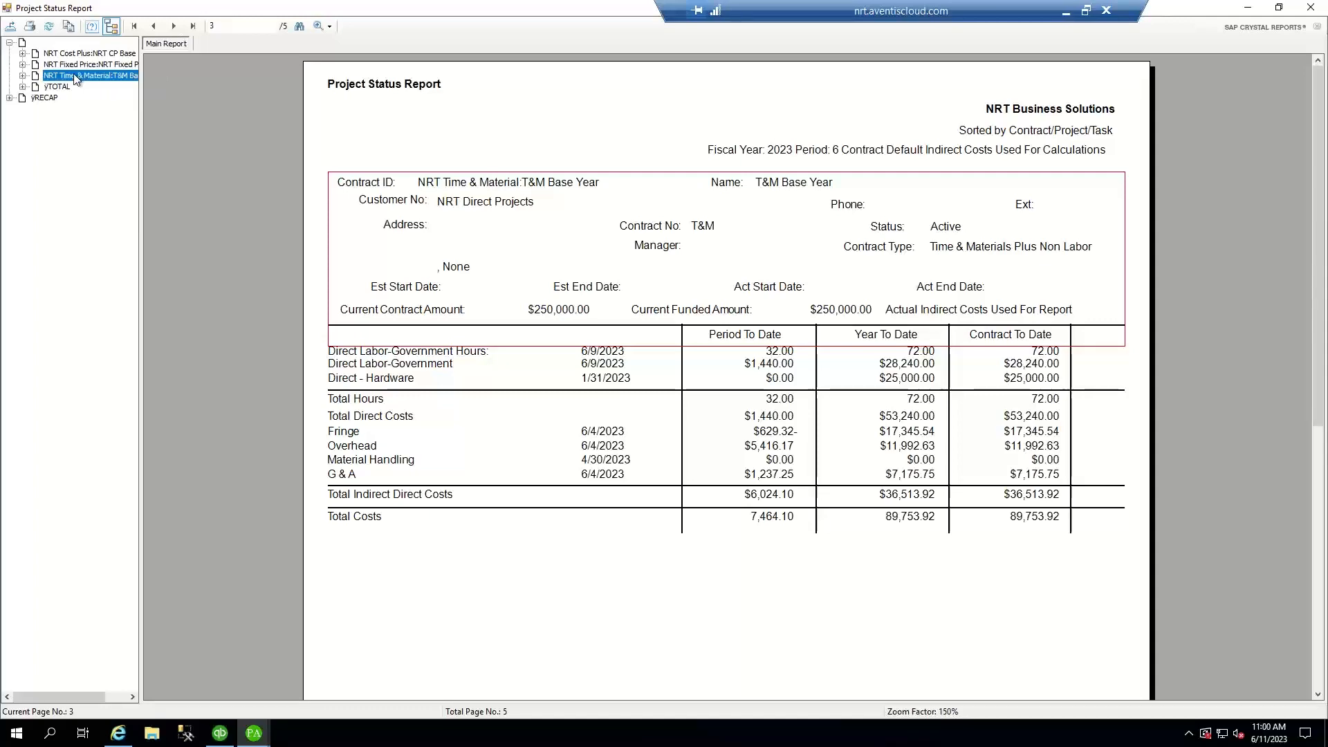
click(72, 53)
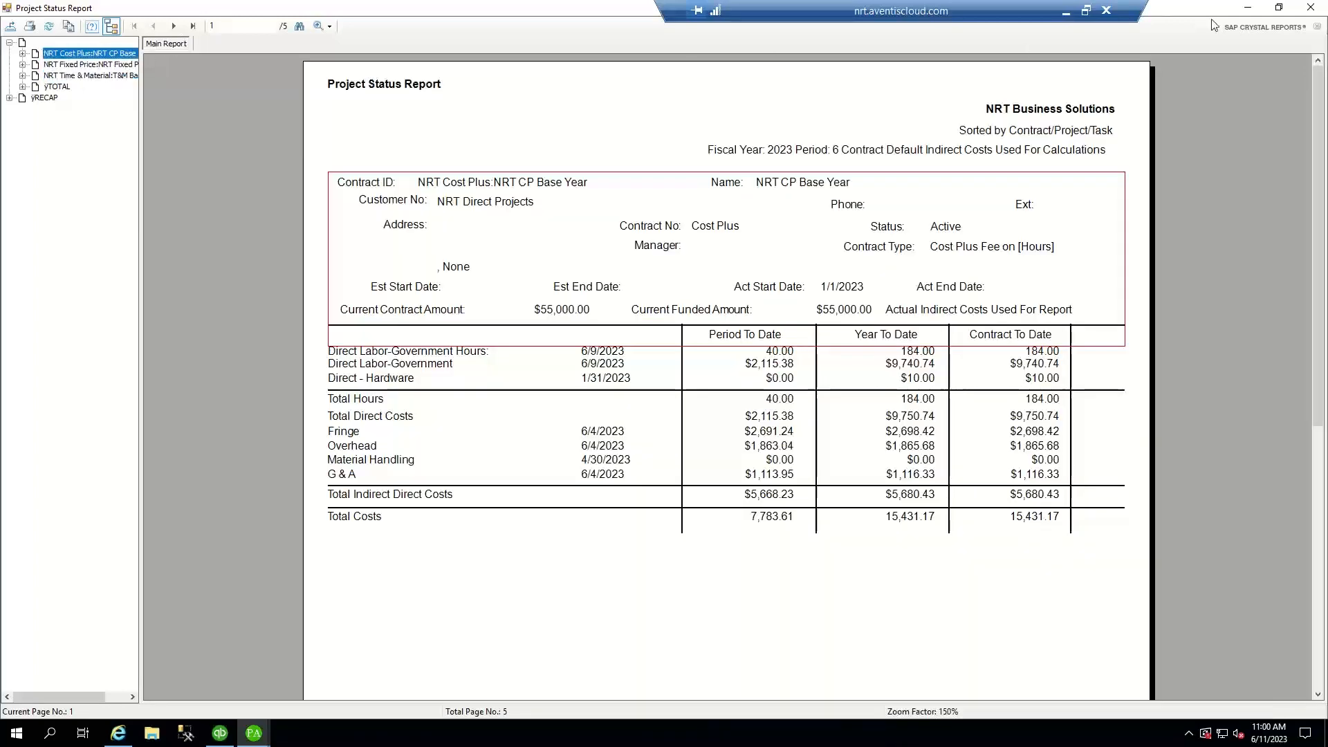
click(1312, 10)
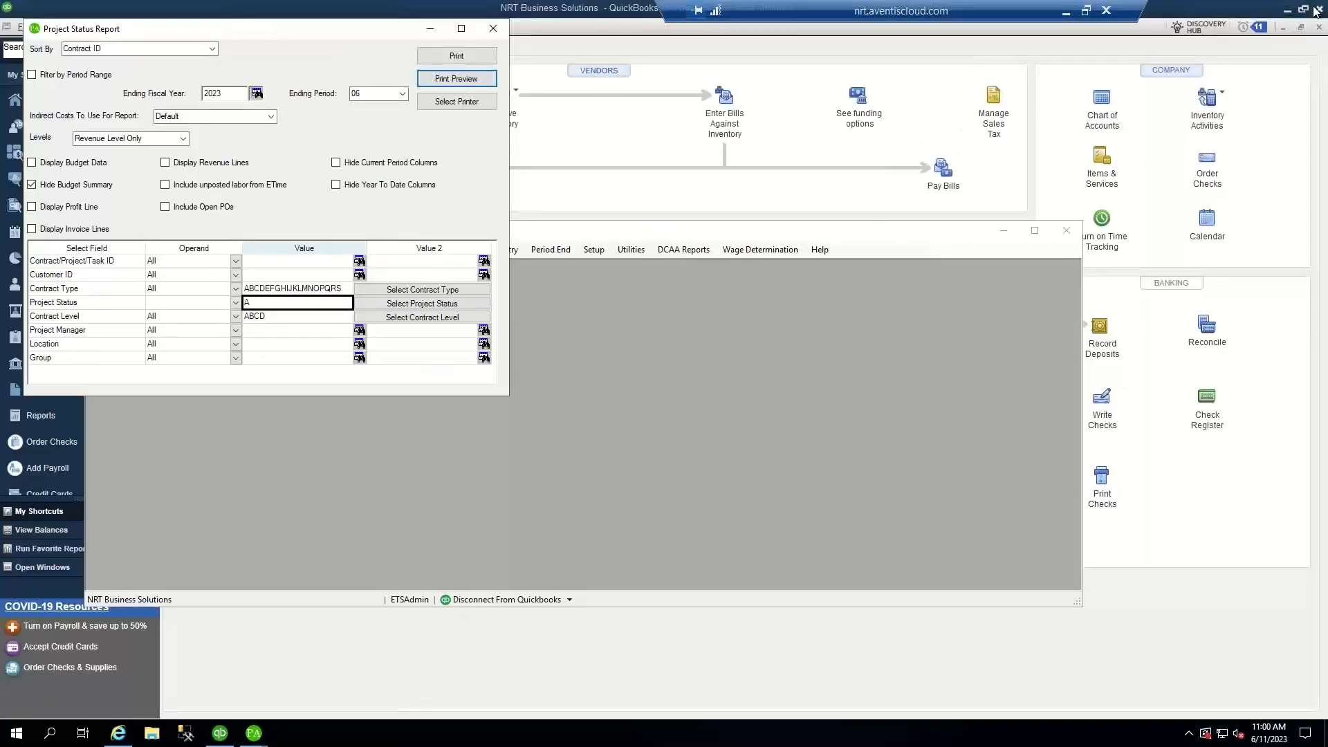
click(493, 30)
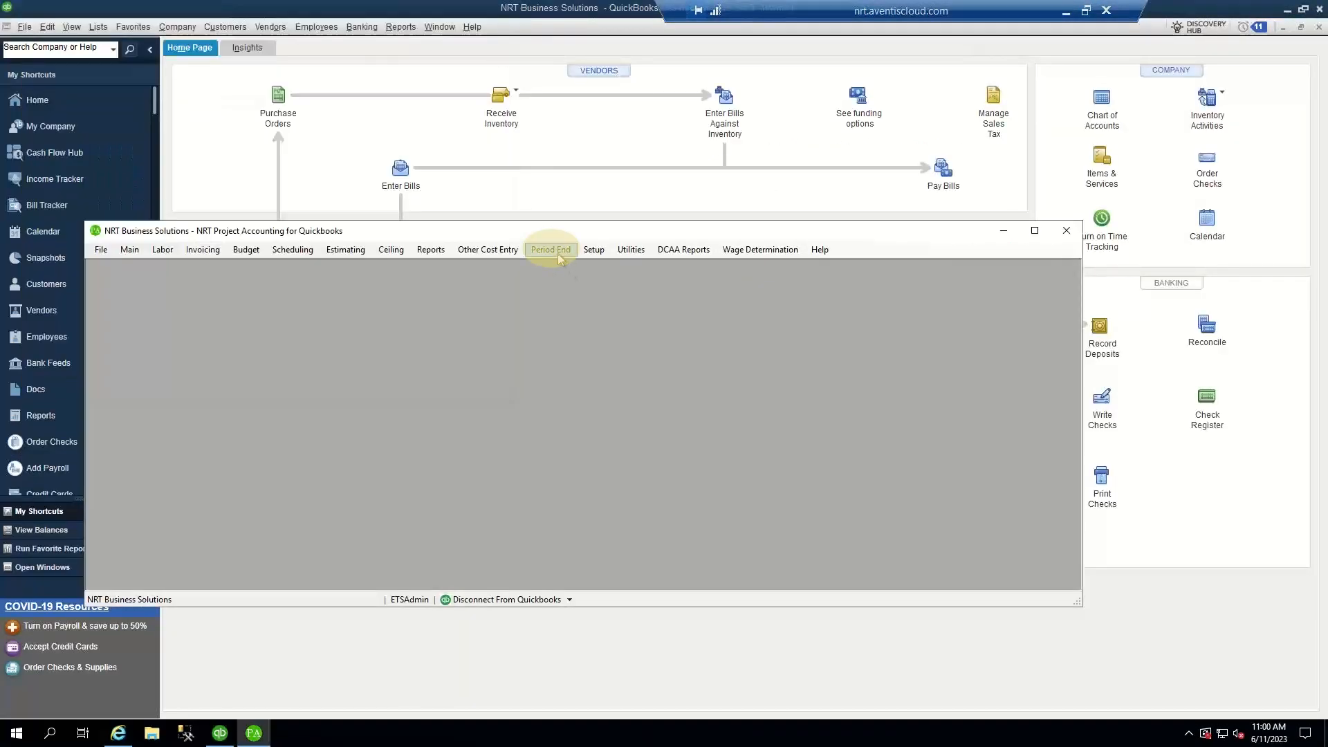
- Run the Indirect Pool Rate Calculation for Current Fiscal Year To Date as a preview, without updating the Service Center units amounts
click(558, 254)
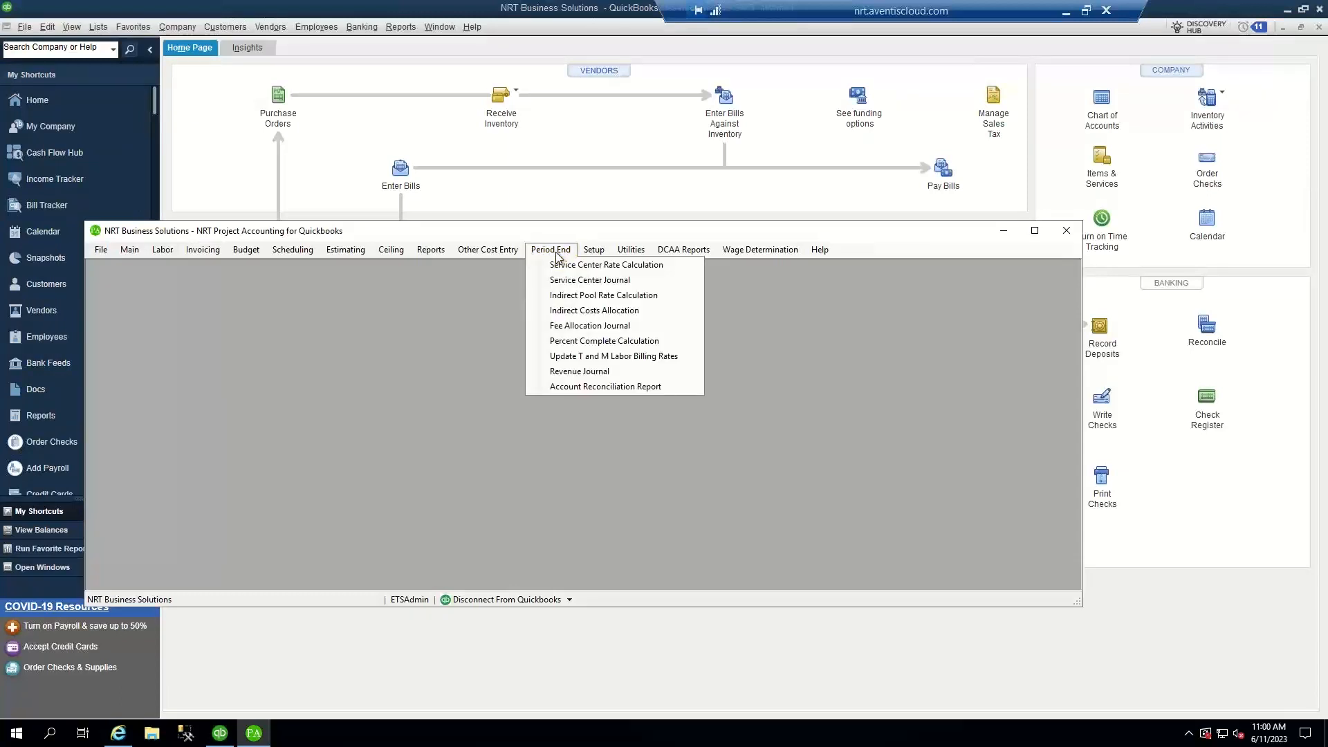
click(607, 295)
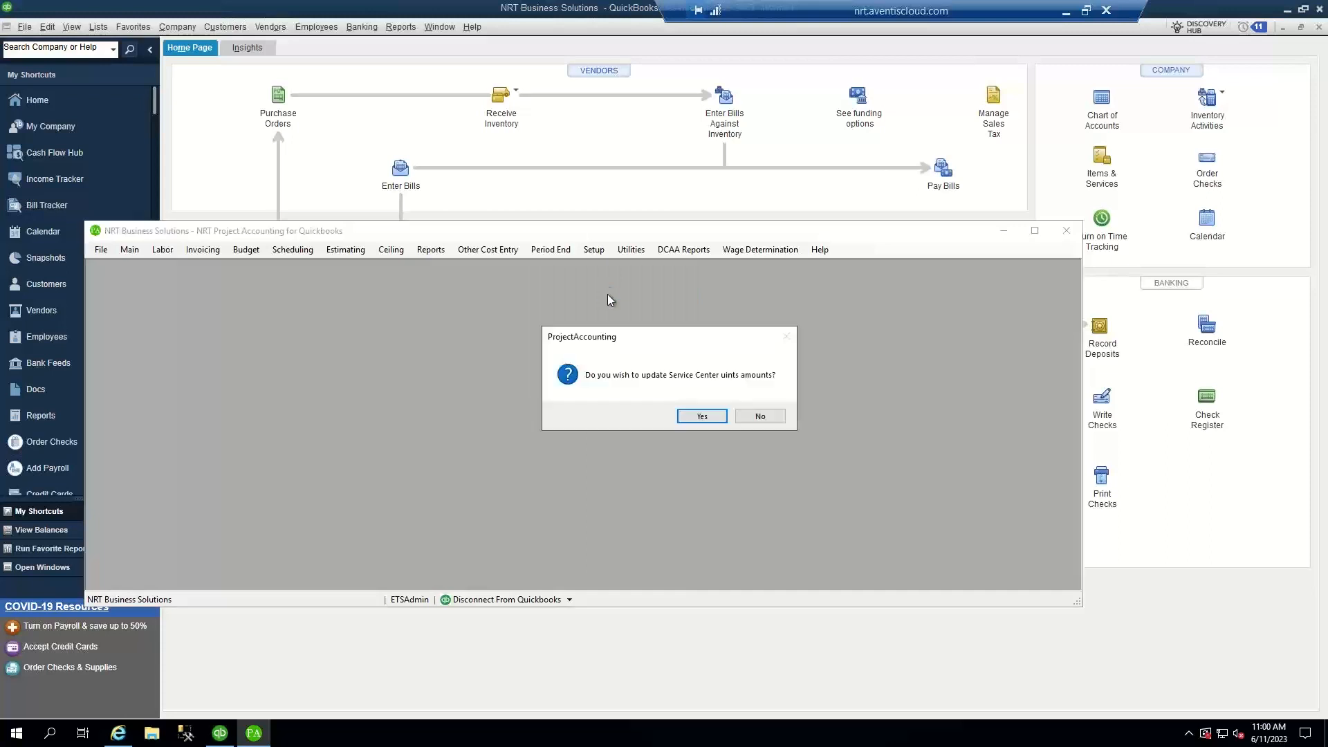
click(757, 417)
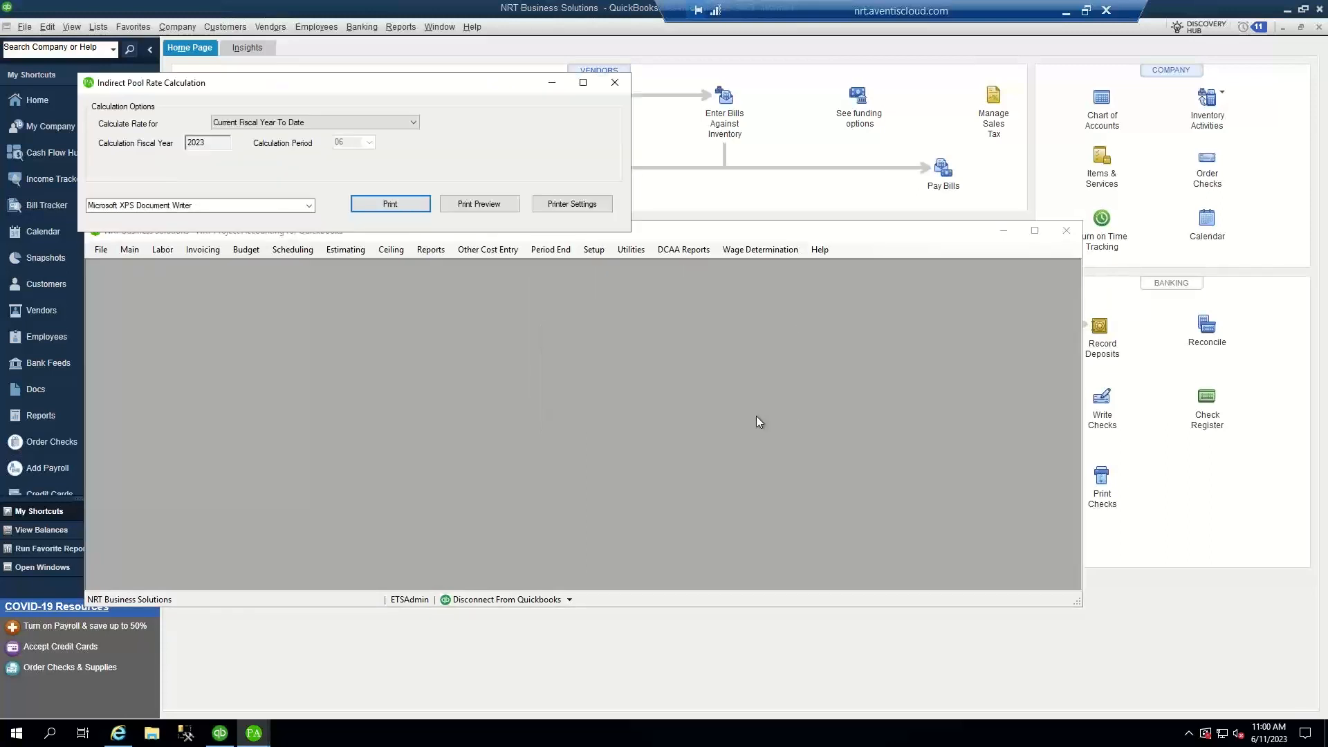
click(488, 204)
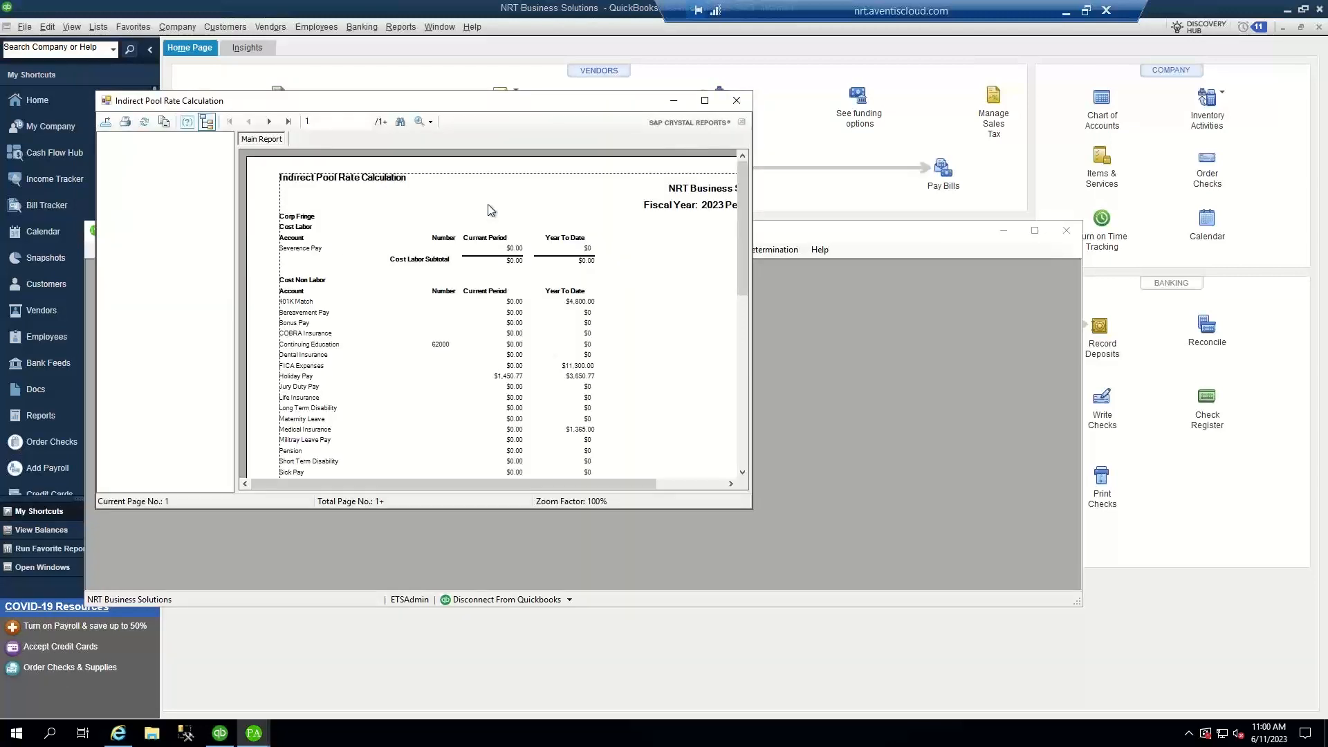
- Examine the Corporate G&A rates at the end of the maximized calculation report's last page at 150% zoom
click(705, 102)
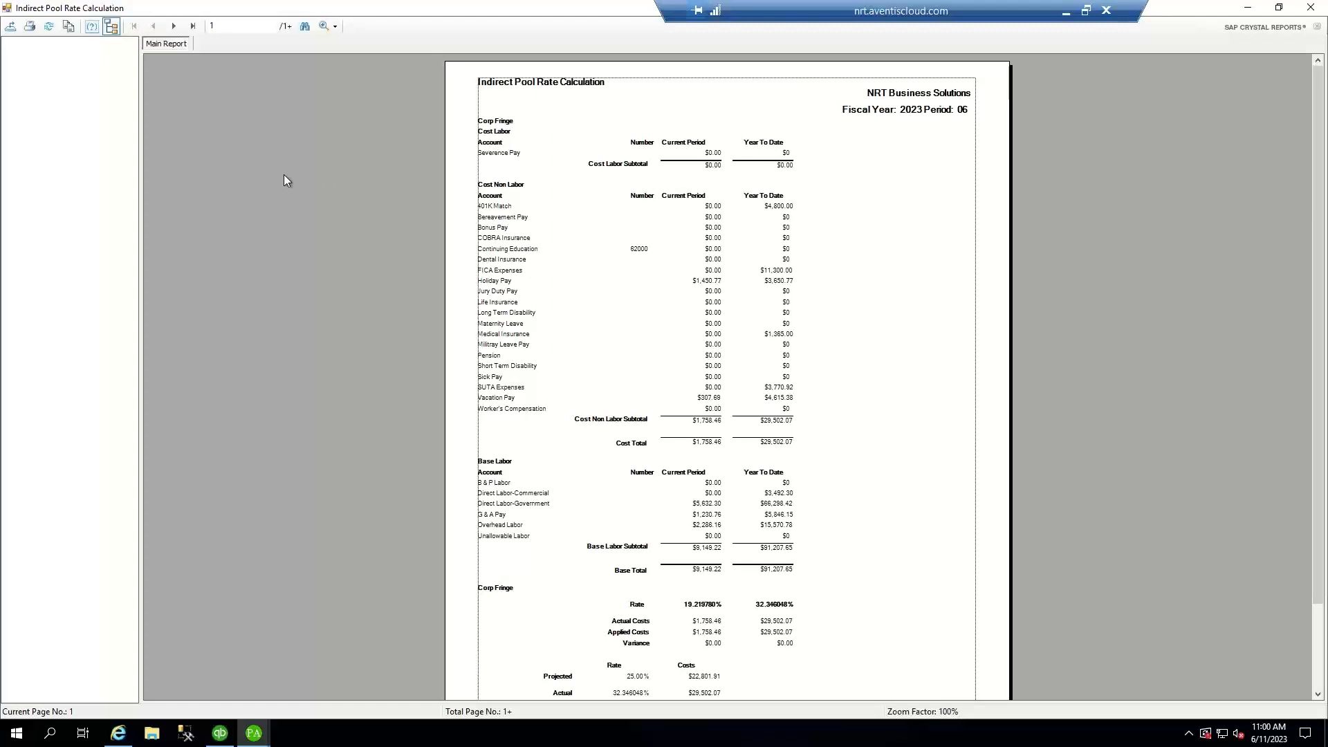
click(337, 27)
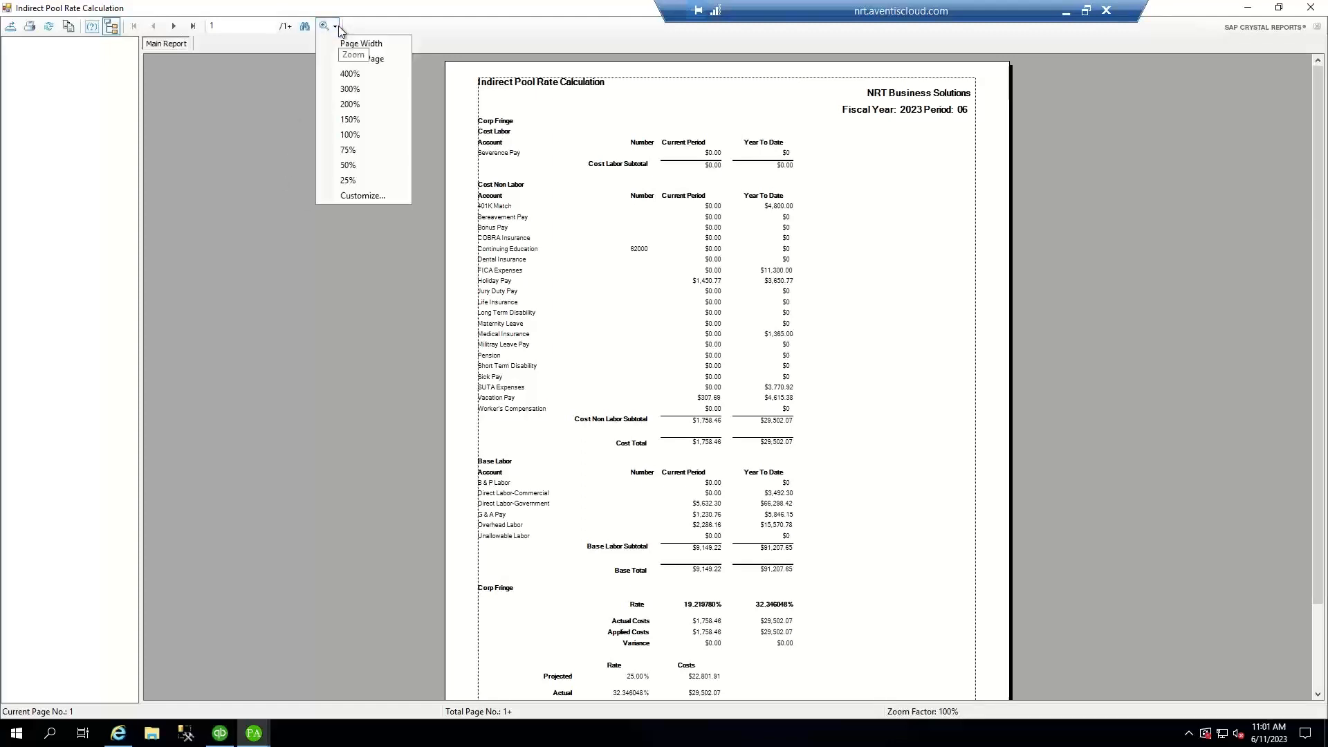
click(349, 120)
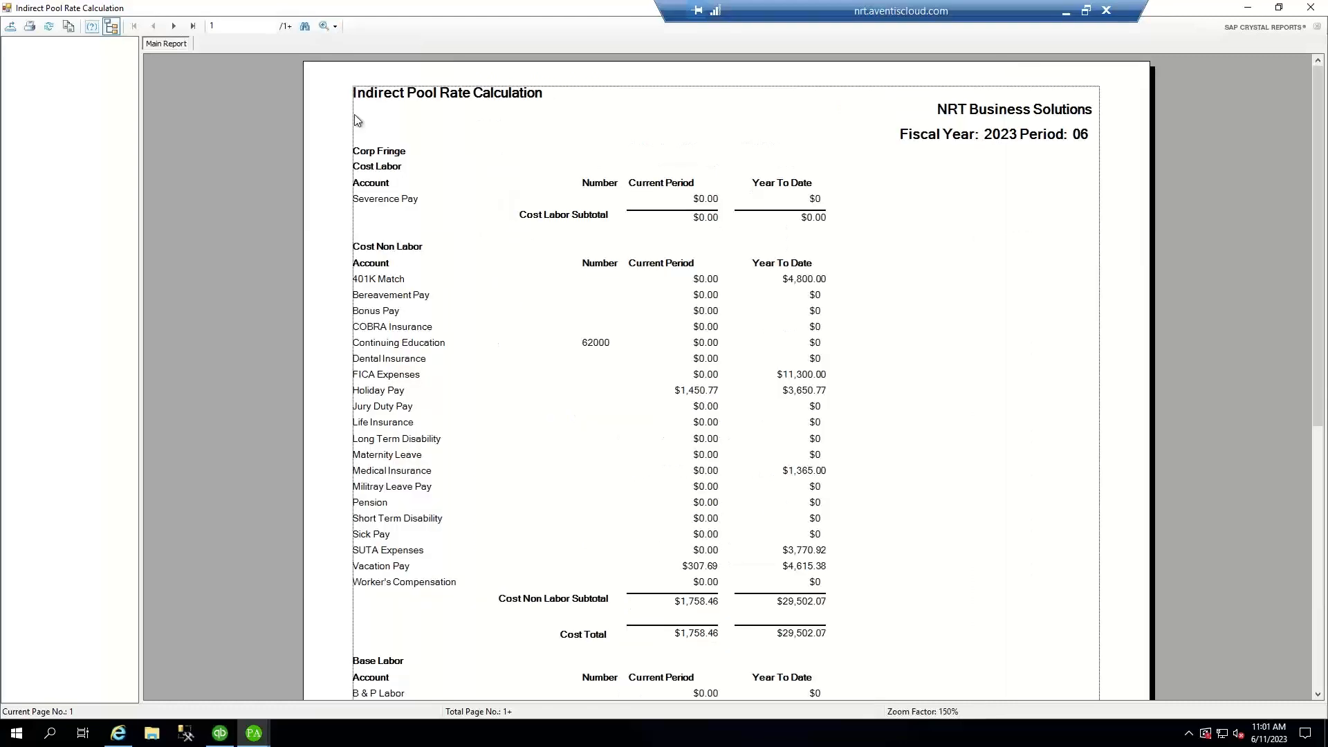
click(193, 26)
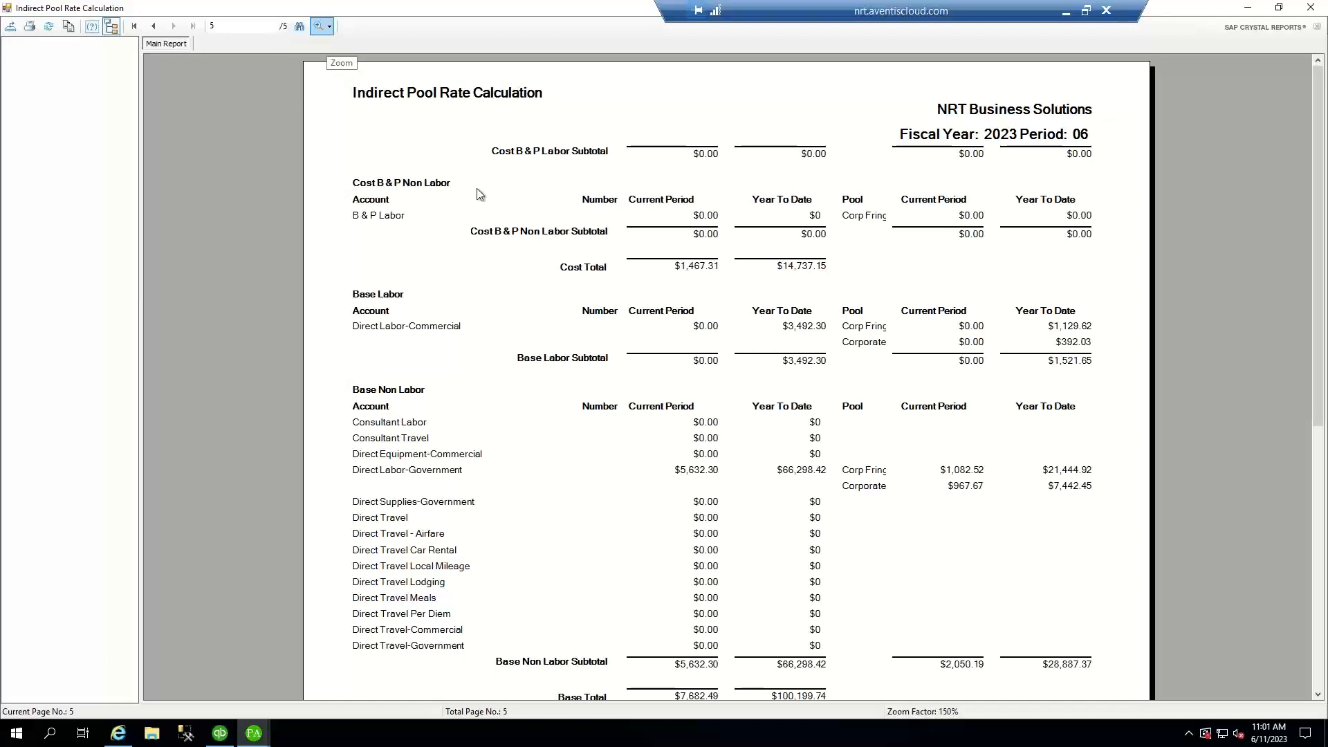
click(1316, 681)
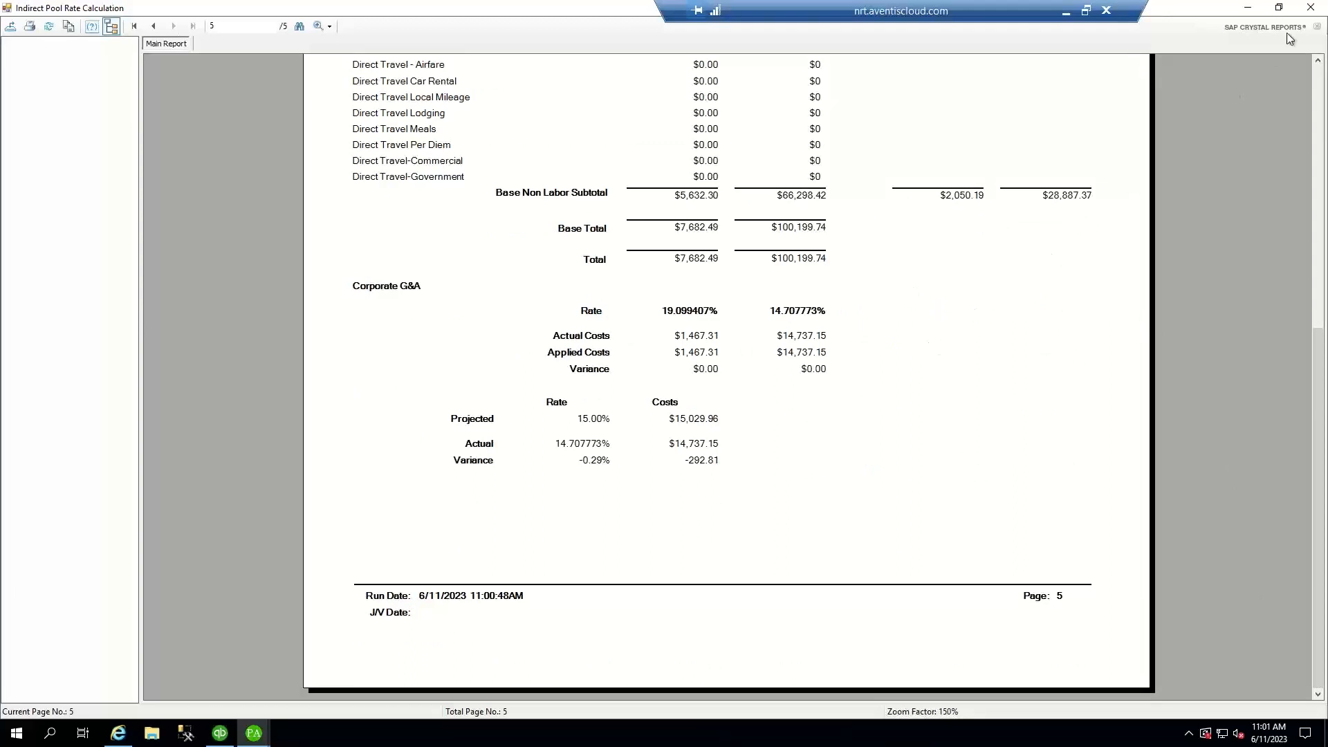
- Close the rate calculation report and allocate the indirect costs to projects for Fiscal Year 2023 Period 6
click(1314, 7)
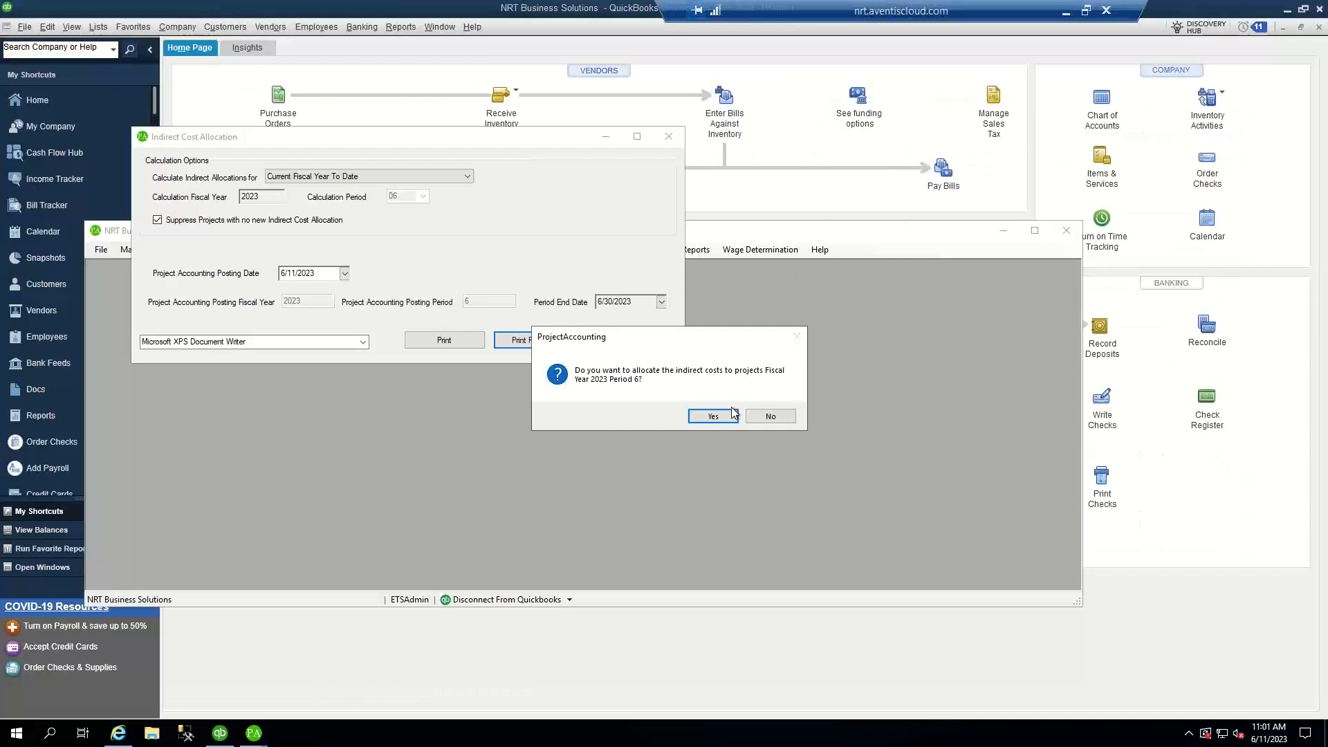
click(712, 416)
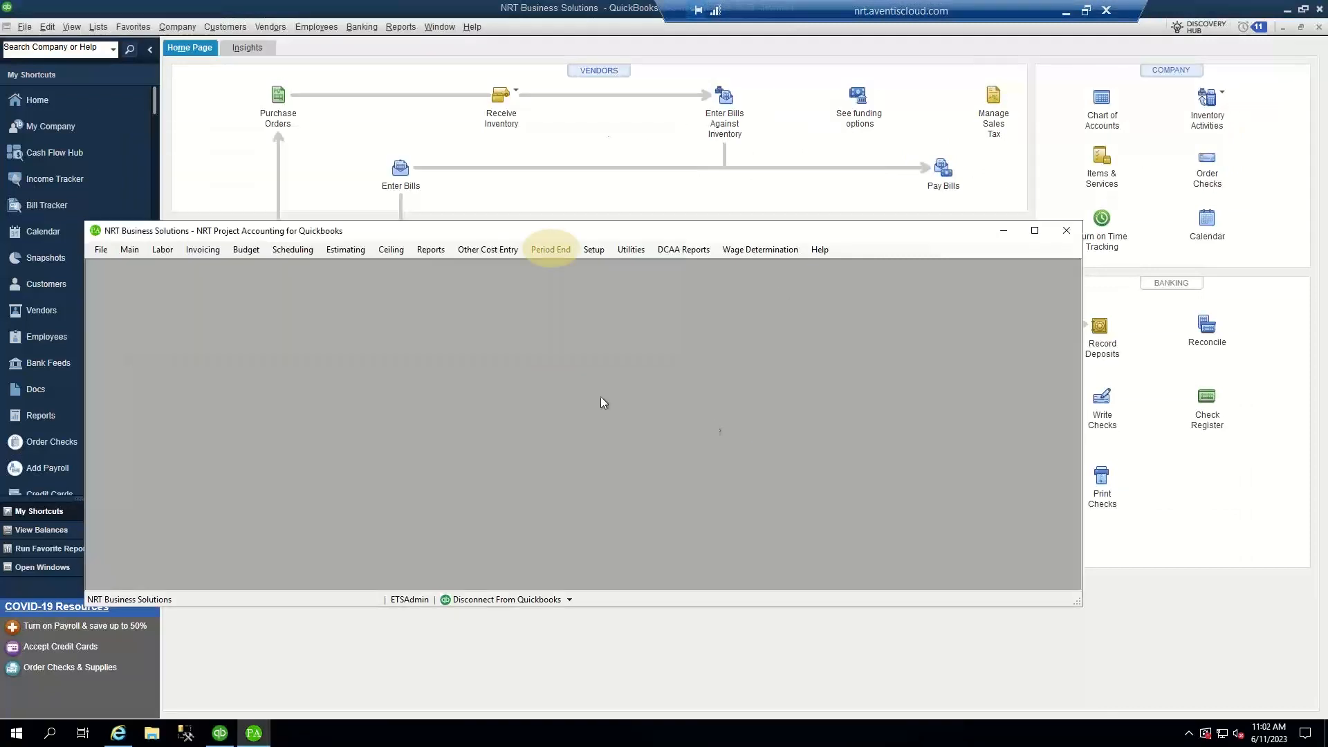
- Preview the Fee Allocation Journal for Current Fiscal Year To Date at 150% zoom and update it for Fiscal Year 2023 Period 6
click(551, 250)
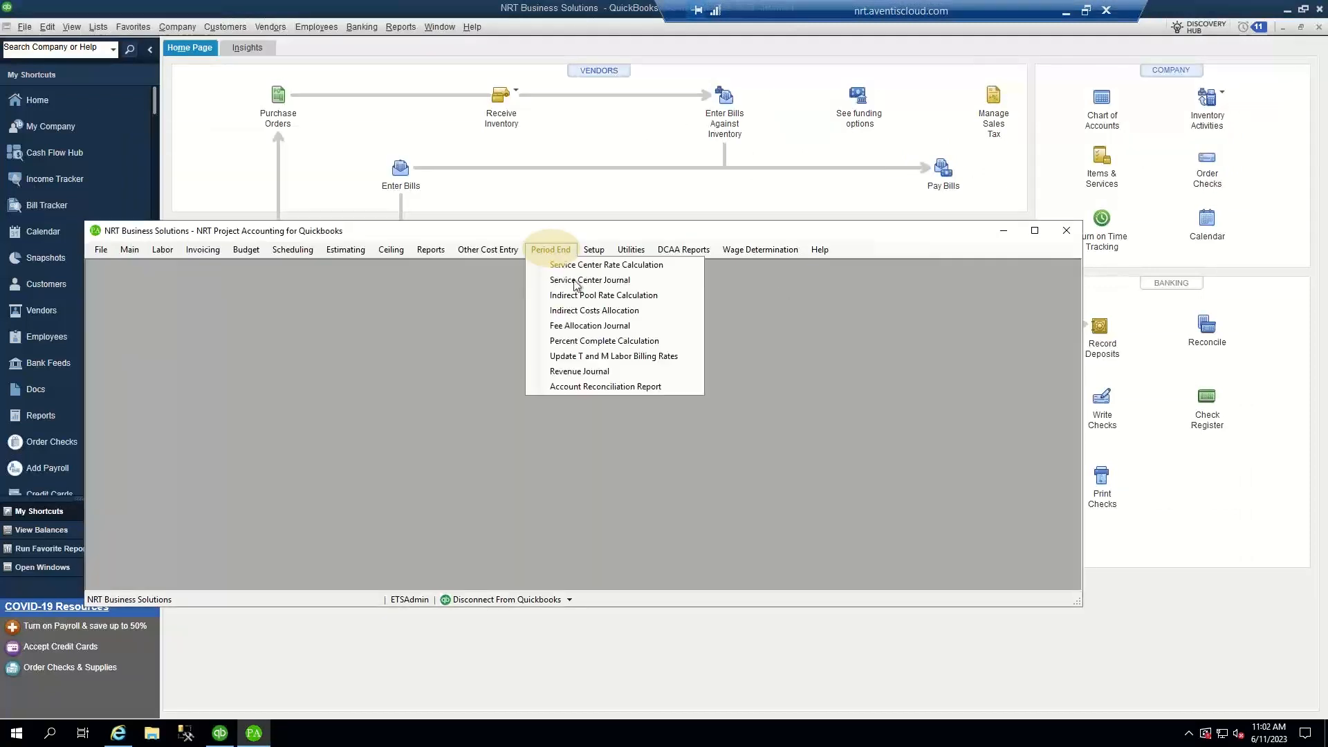
click(572, 327)
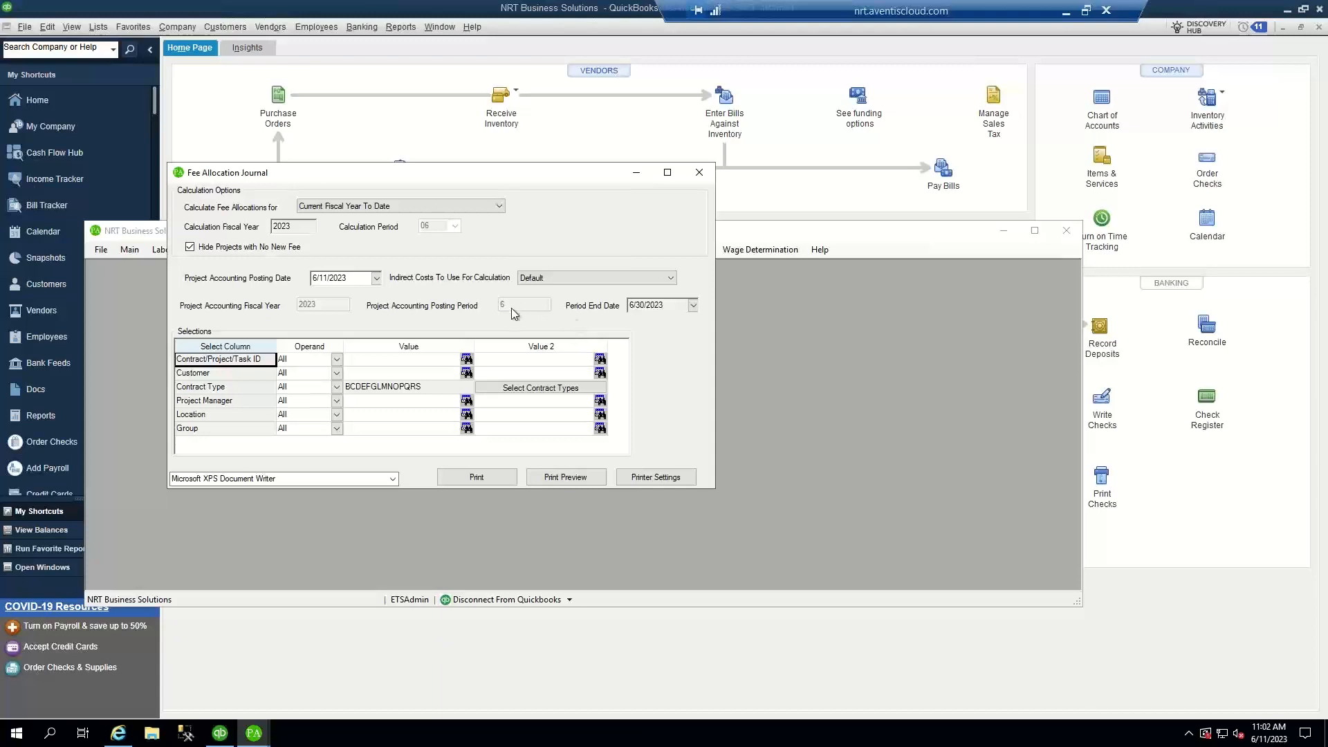
click(564, 478)
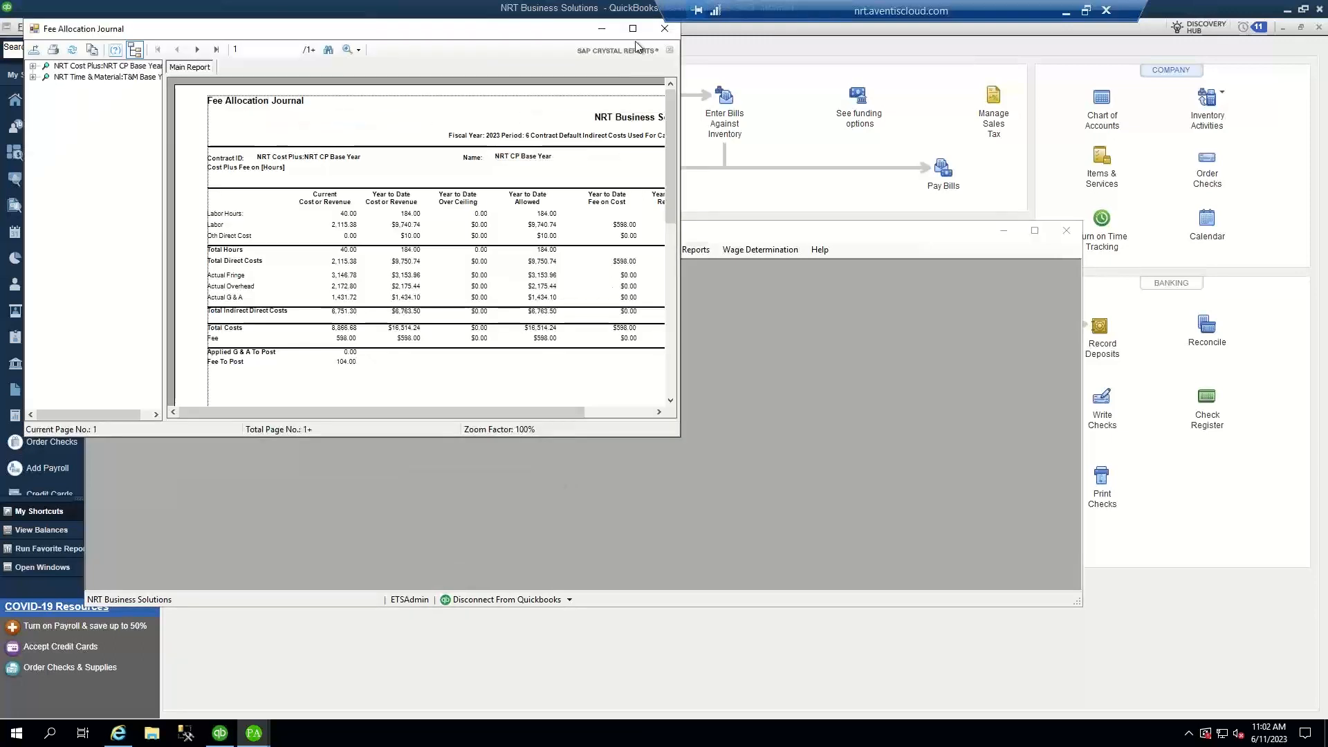
click(633, 28)
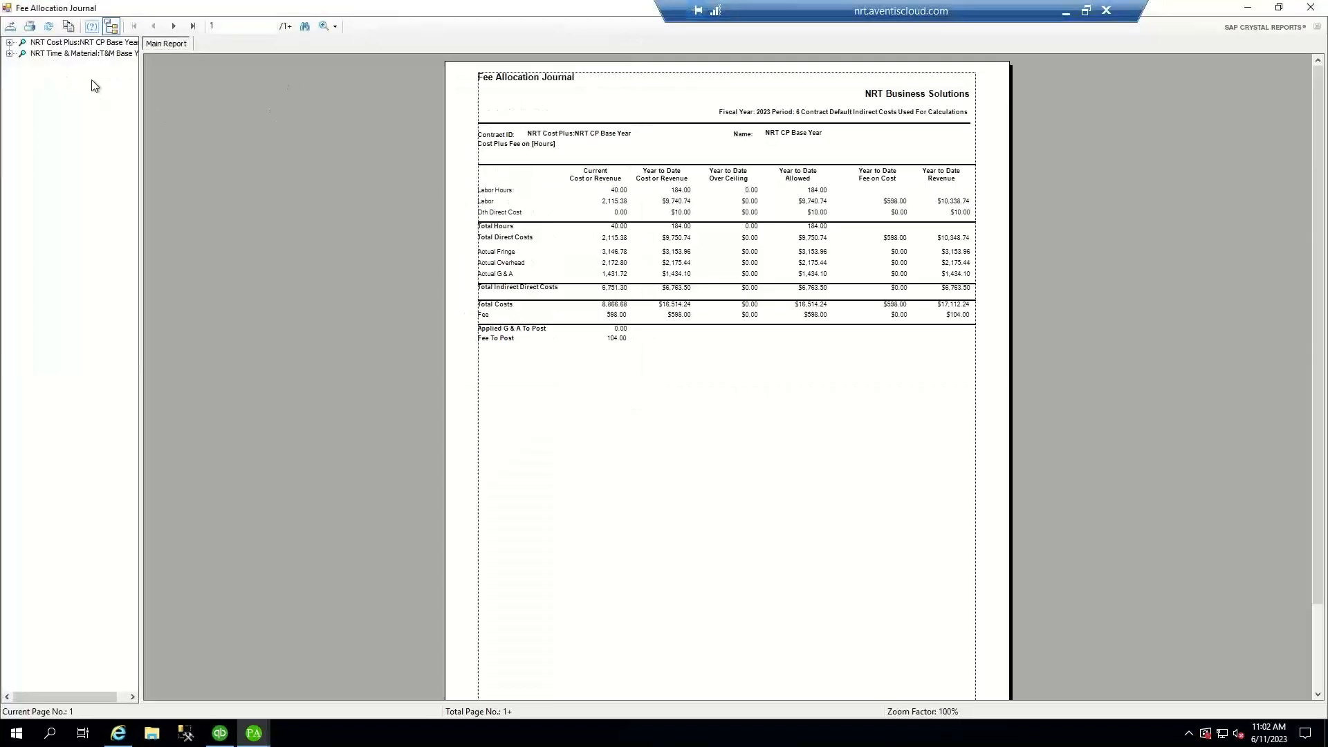
click(336, 28)
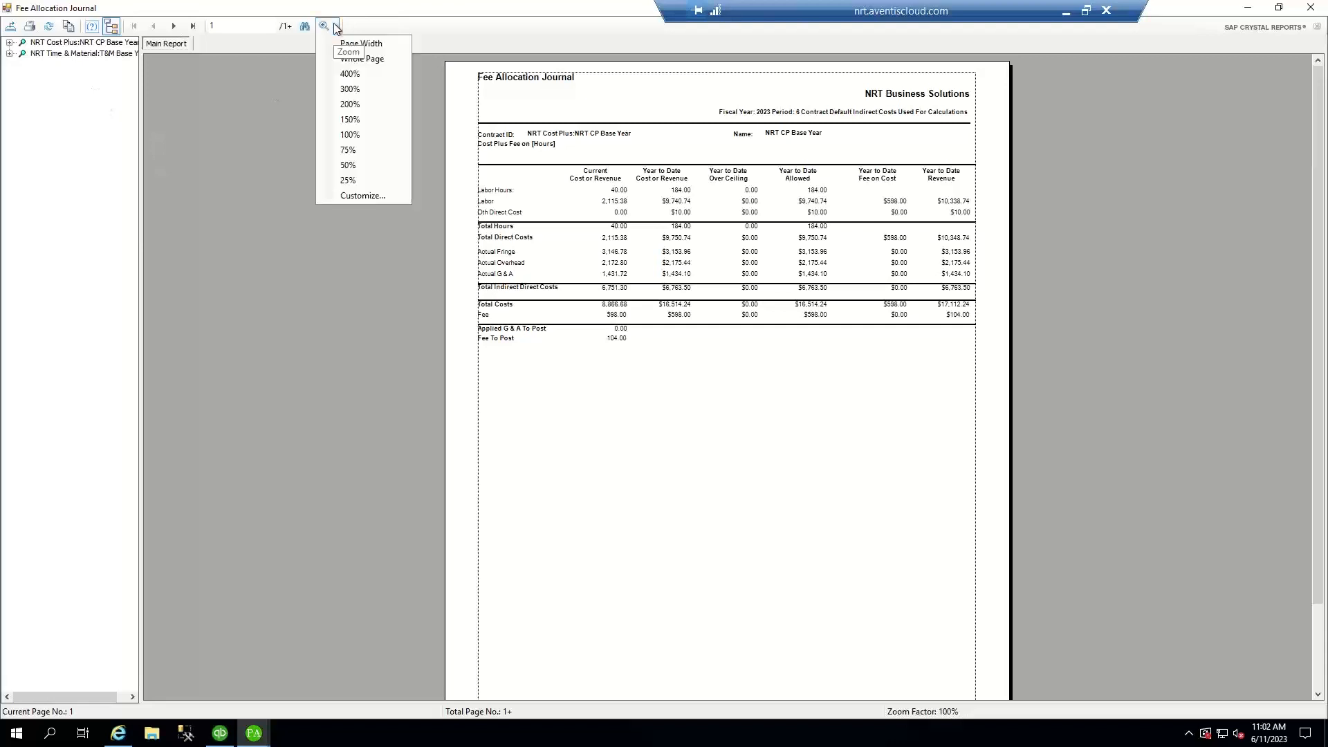
click(350, 120)
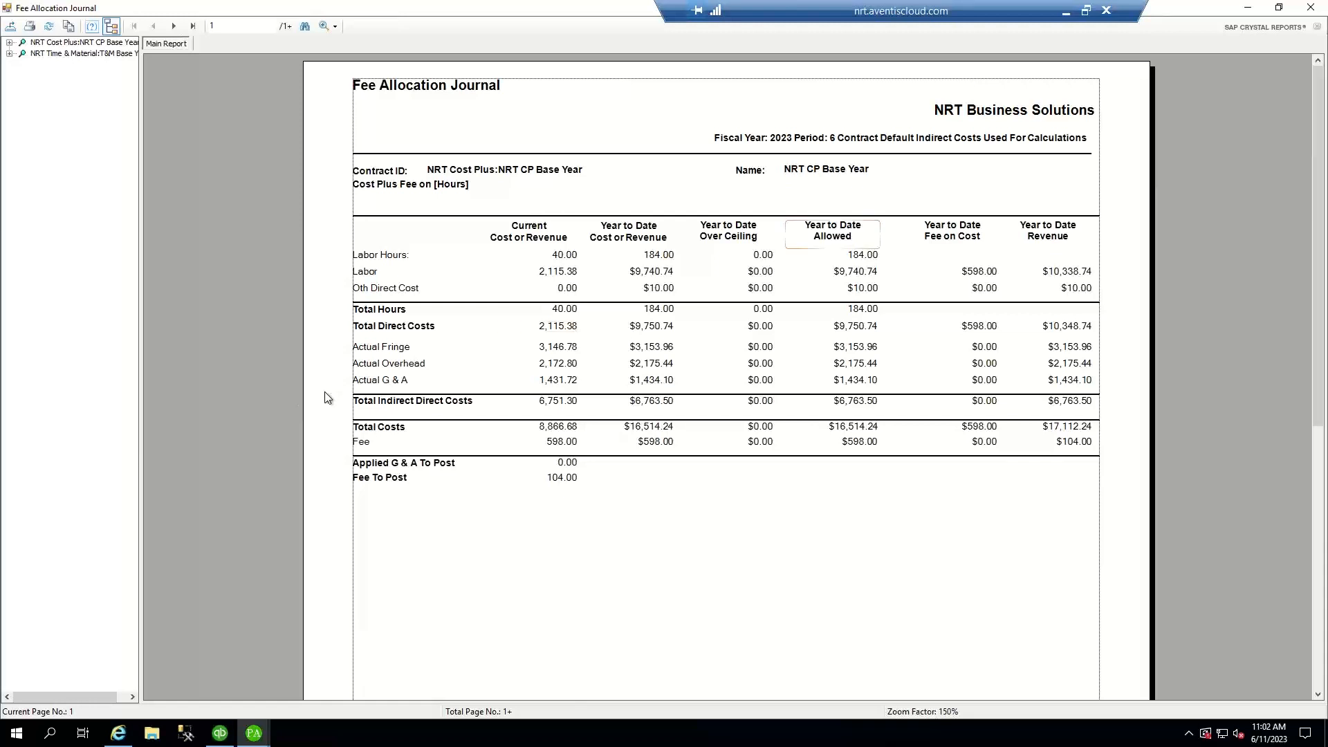
click(1312, 8)
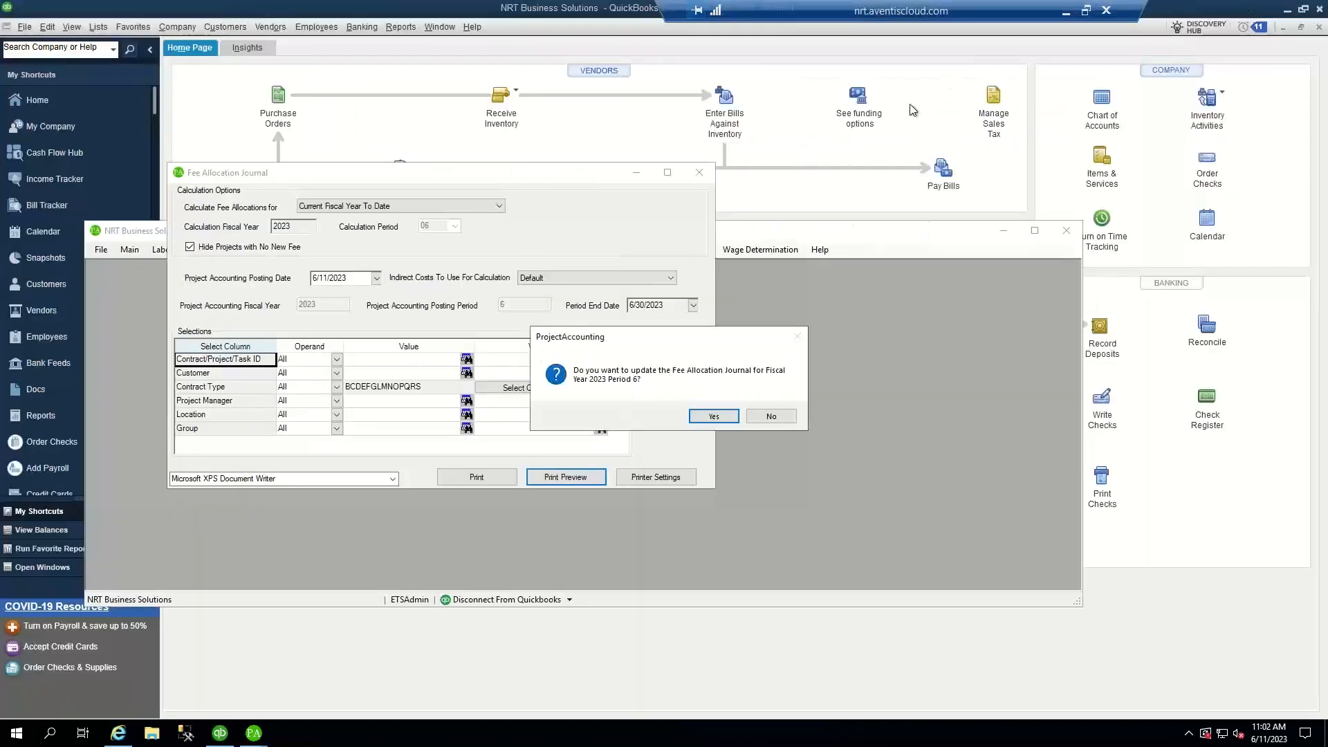
click(717, 417)
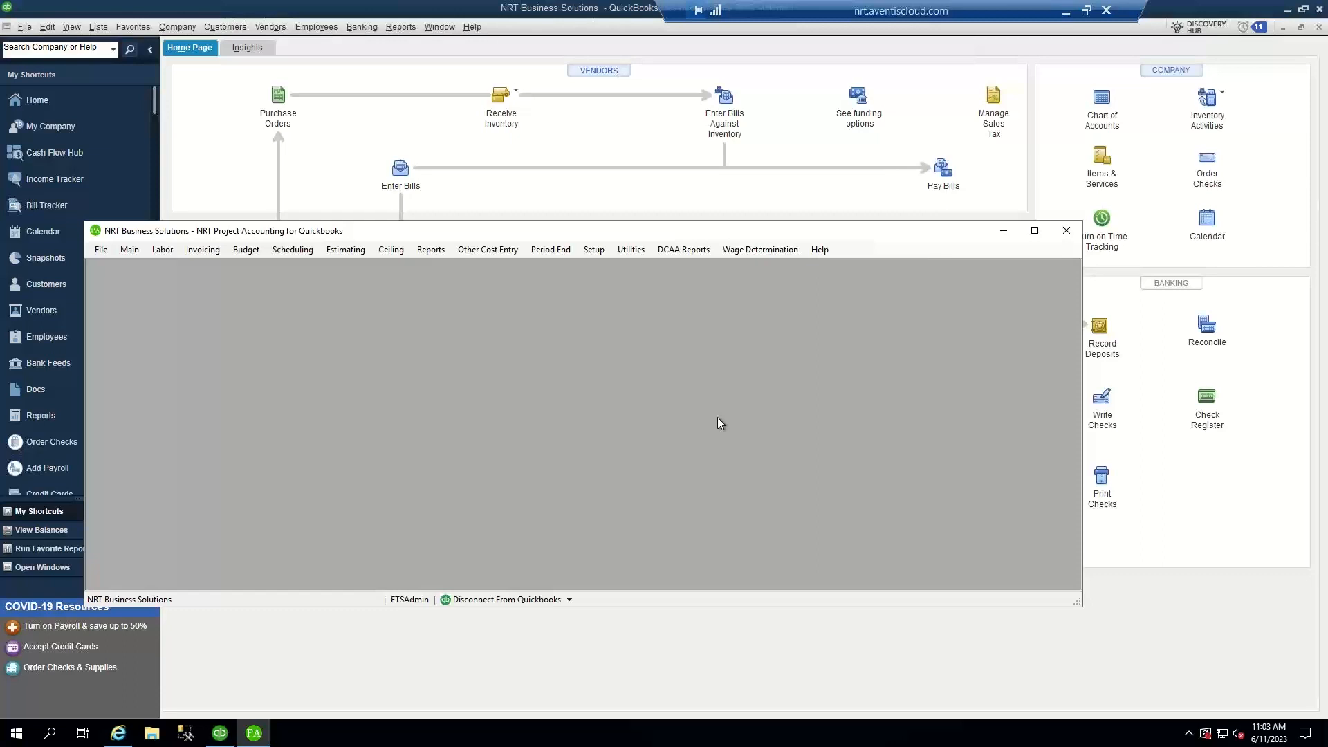
- Preview the Revenue Journal for Current Fiscal Year To Date, maximized at 150% zoom, and show the NRT Time & Material:T&M Base Year contract
click(552, 251)
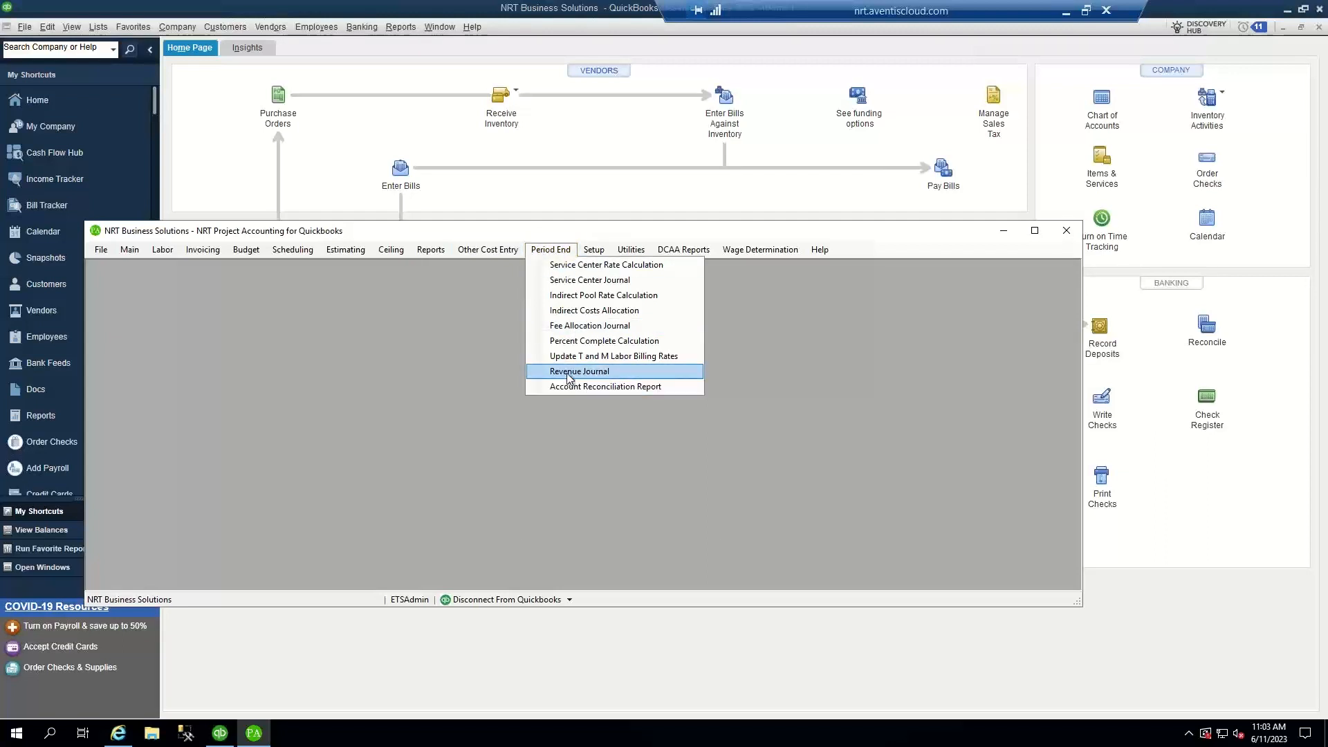
click(567, 374)
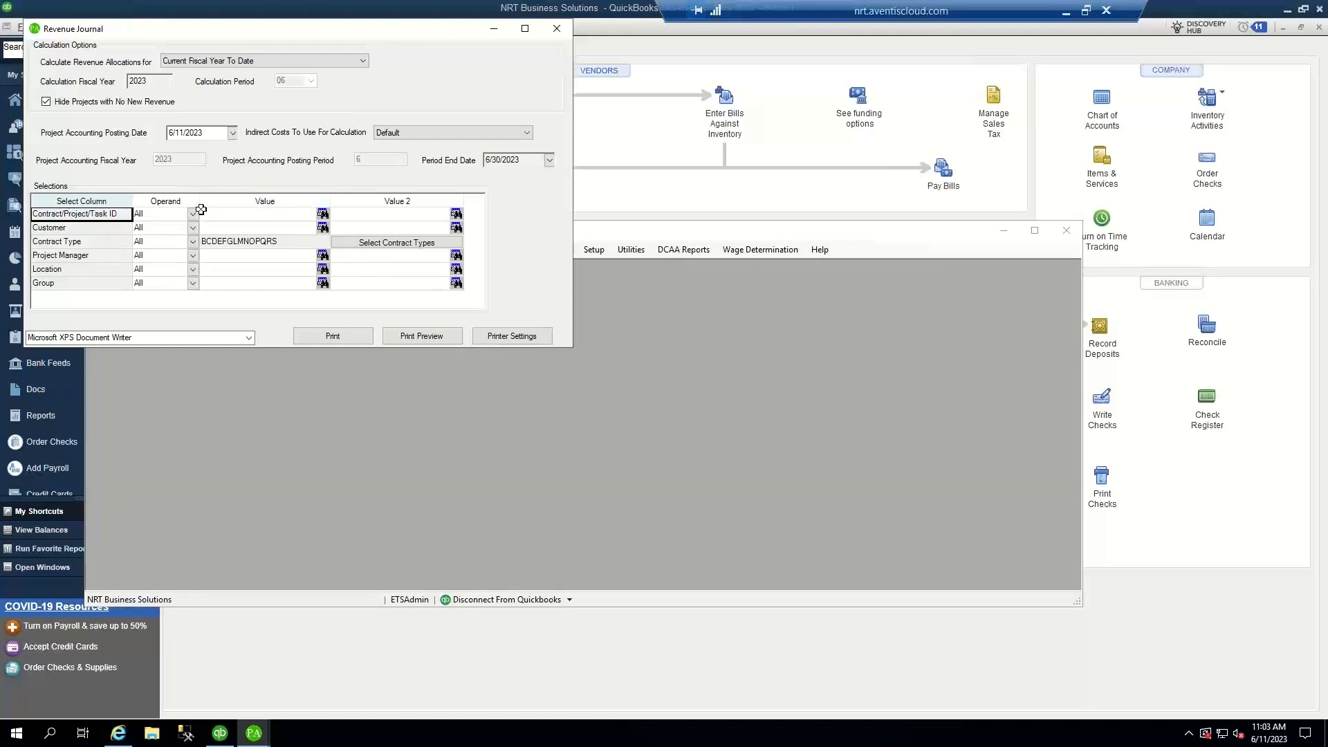
click(430, 339)
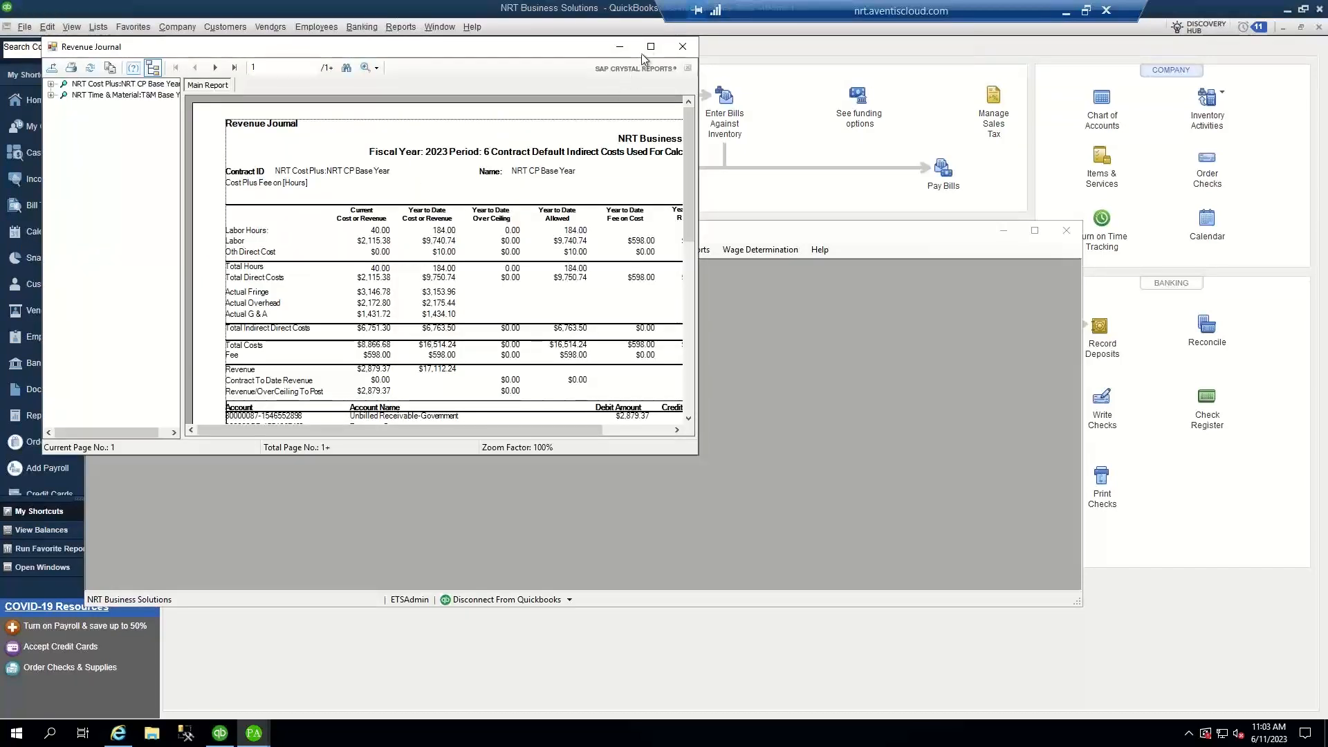
click(643, 47)
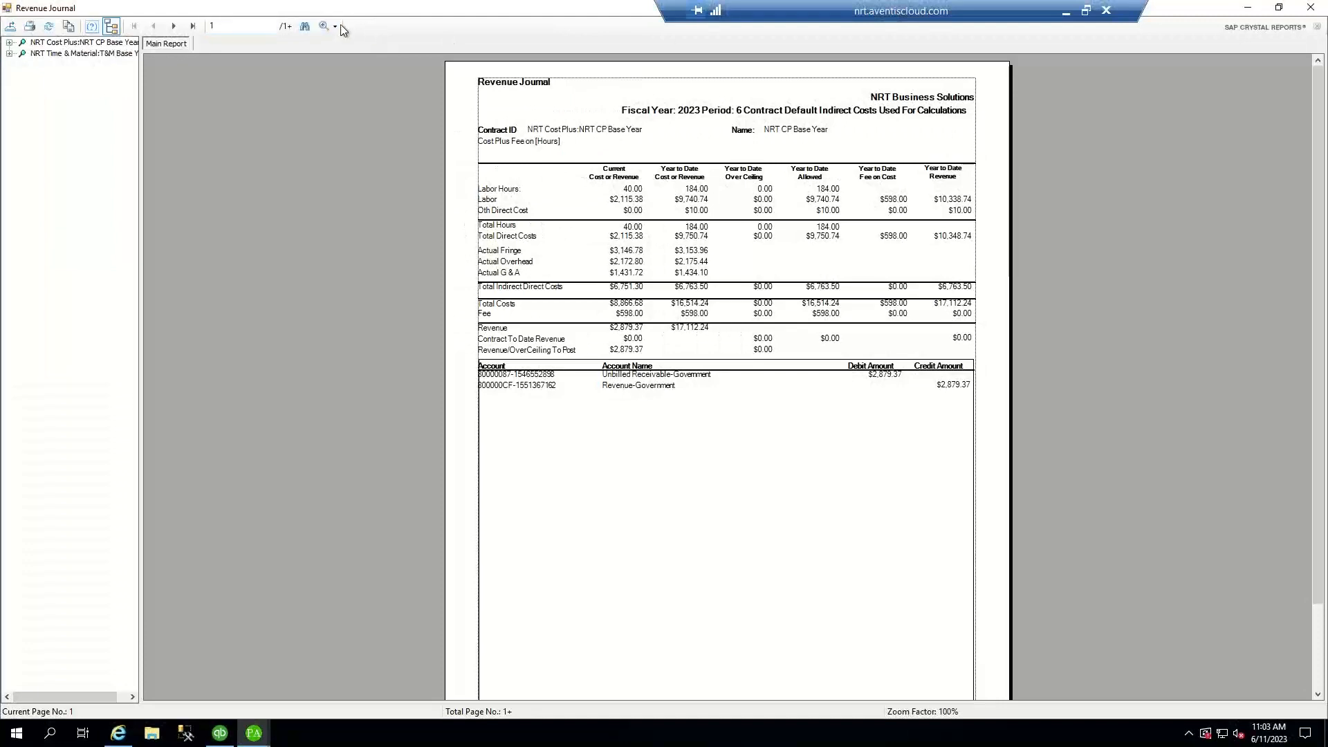
click(335, 25)
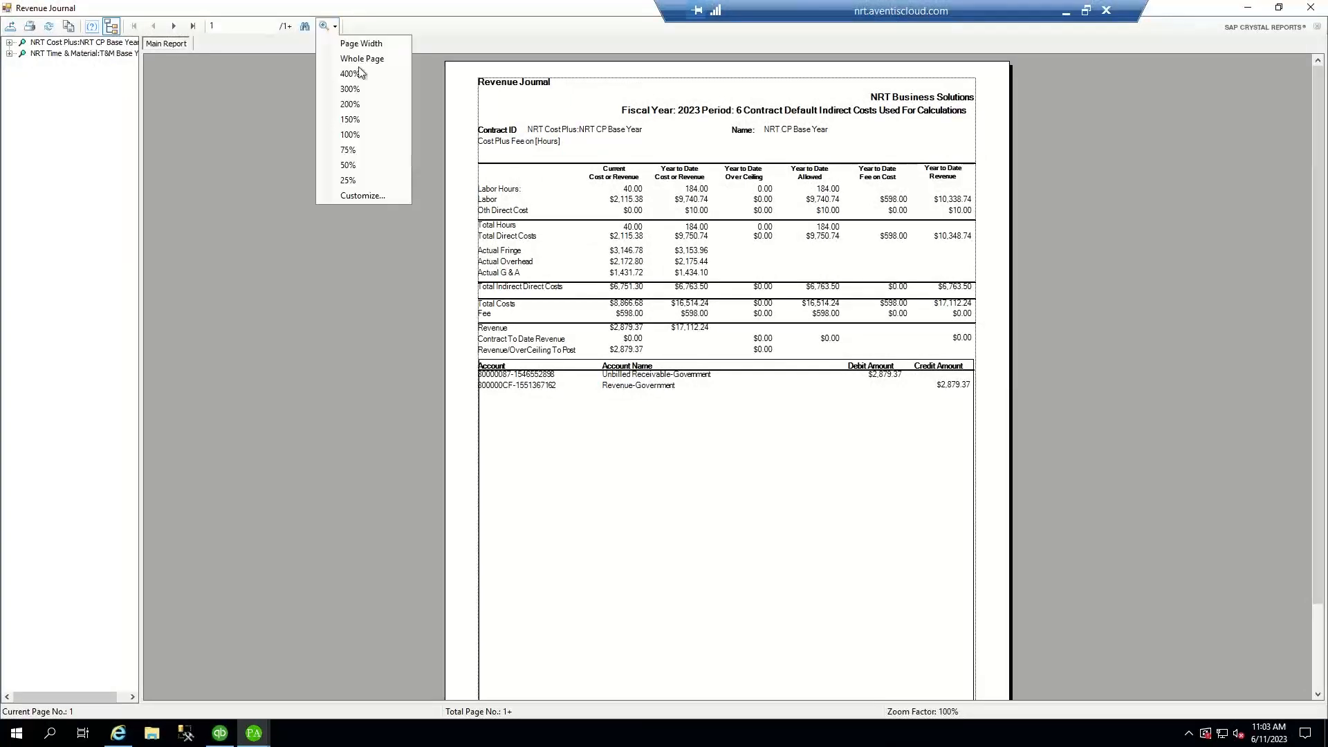
click(347, 121)
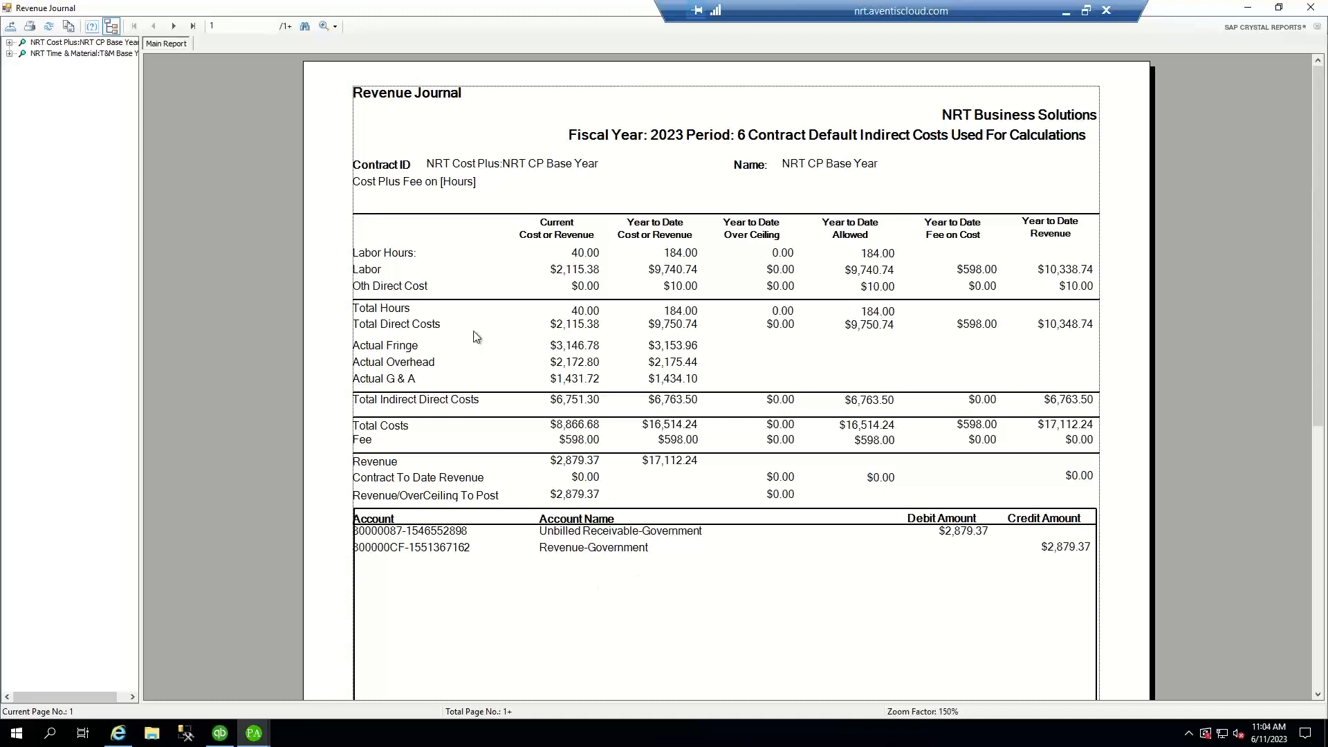
click(46, 53)
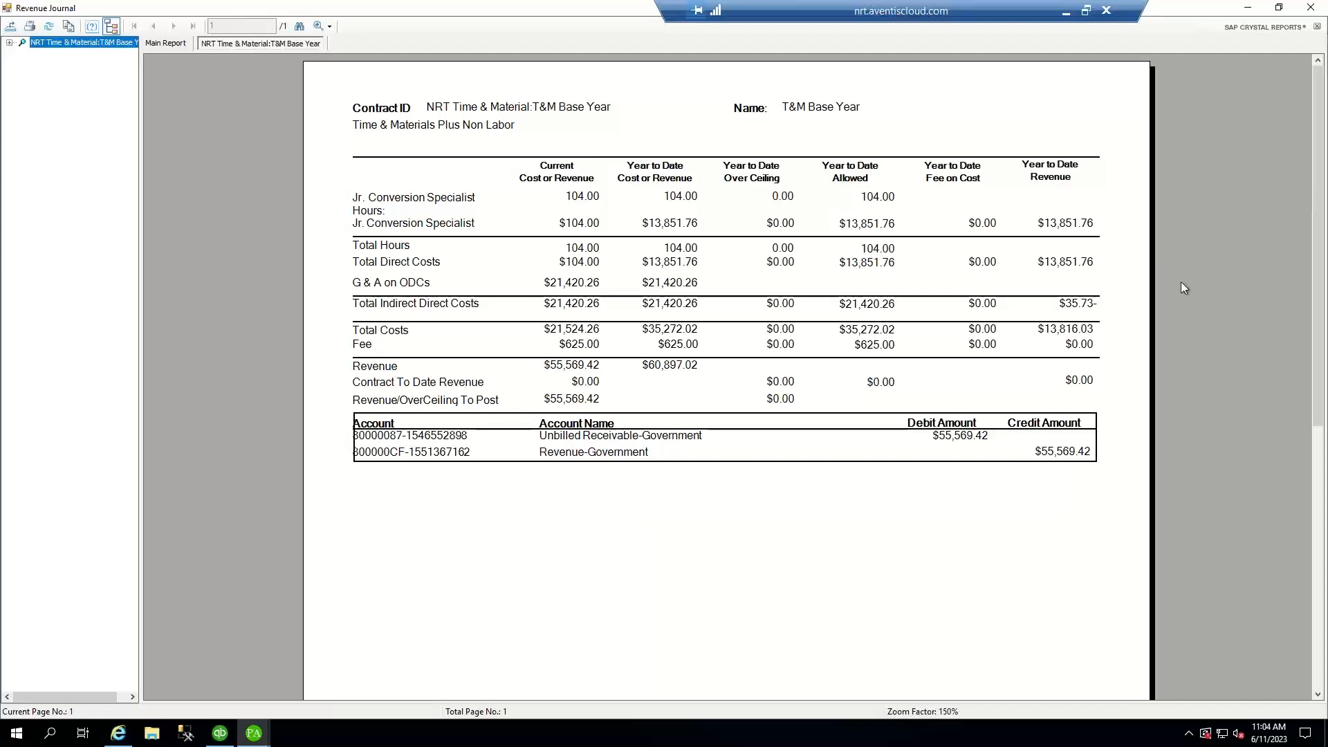
- Close the preview, update the Revenue Journal for Fiscal Year 2023 Period 6 and agree to create its QuickBooks journal entry
click(1316, 8)
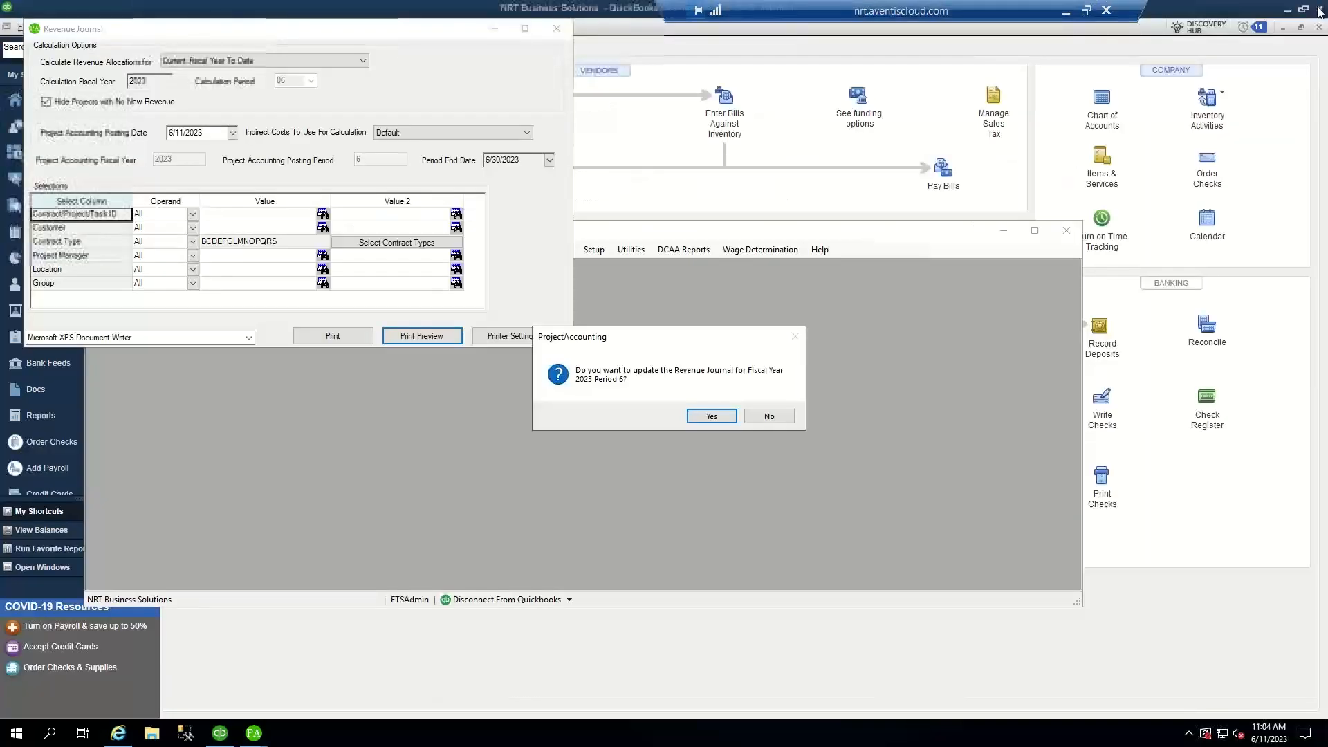
click(713, 419)
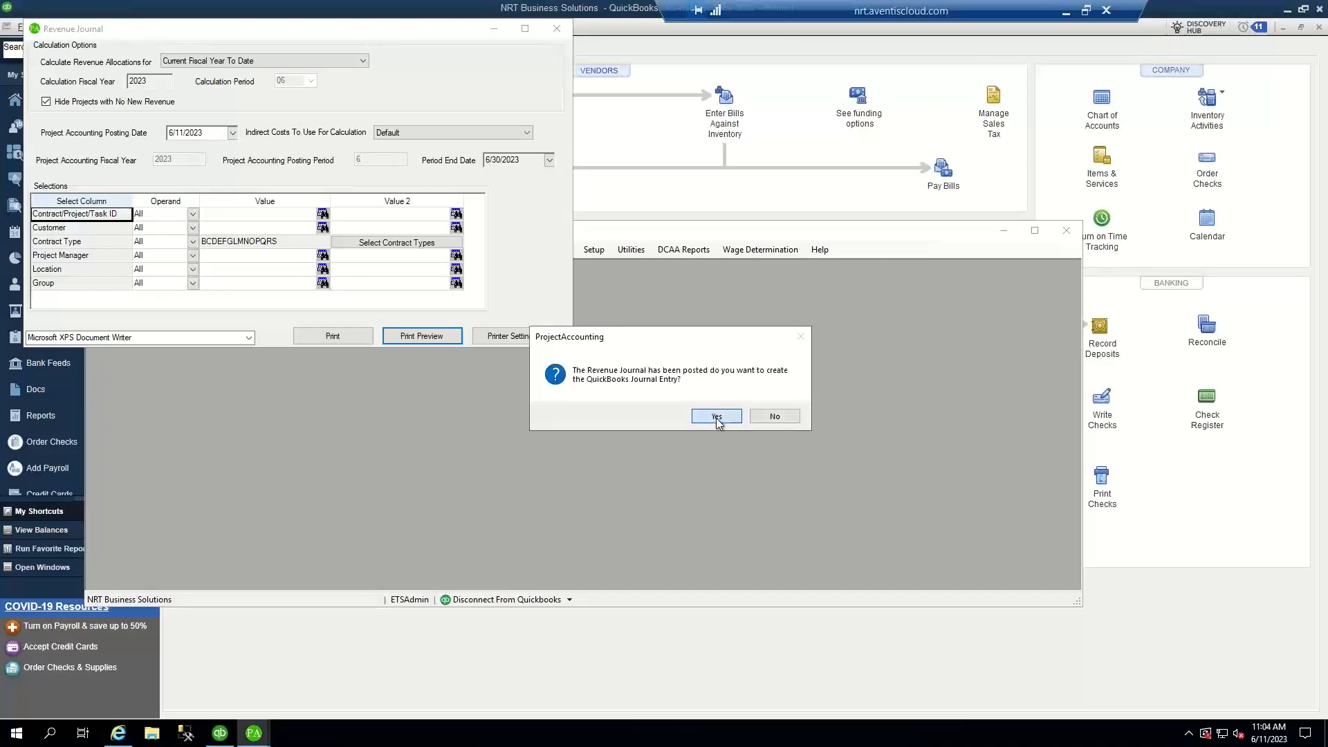
click(716, 417)
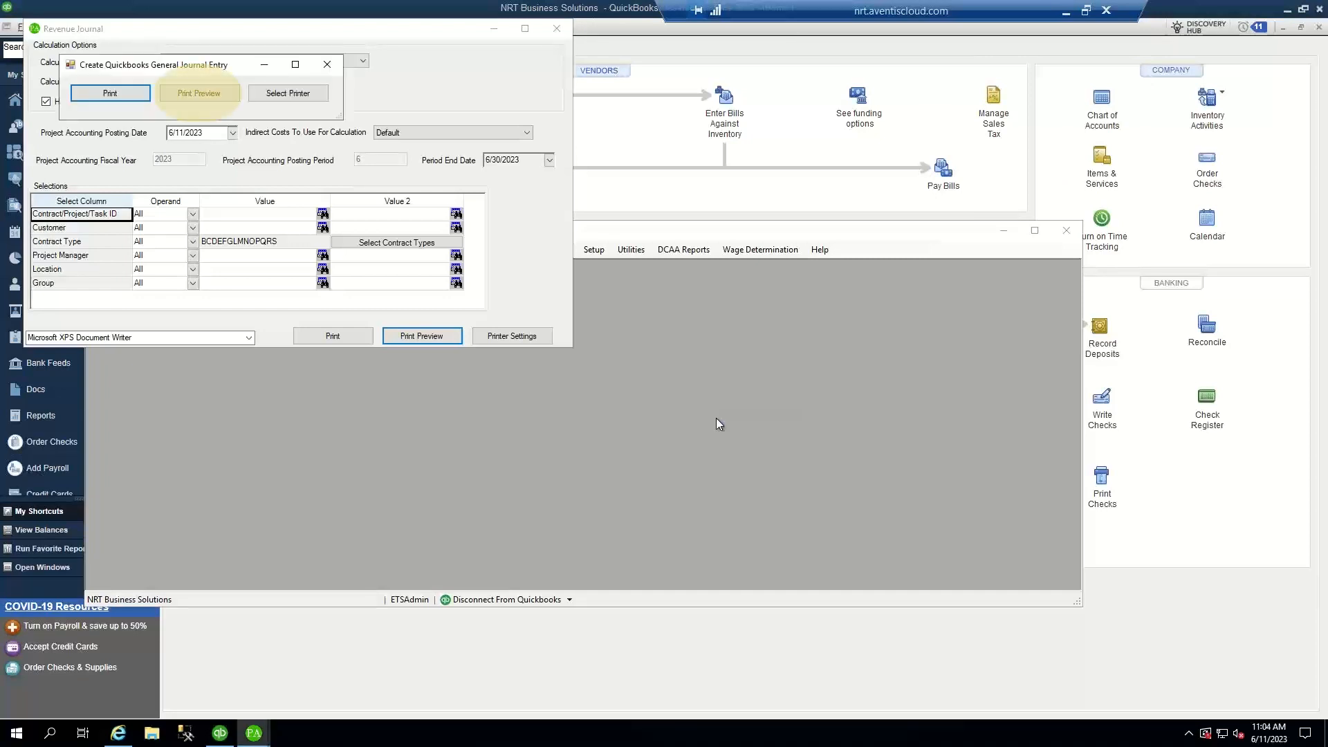
- Preview the QuickBooks General Journal Entry report, maximized at 150% zoom, and close it to complete the entry
click(206, 96)
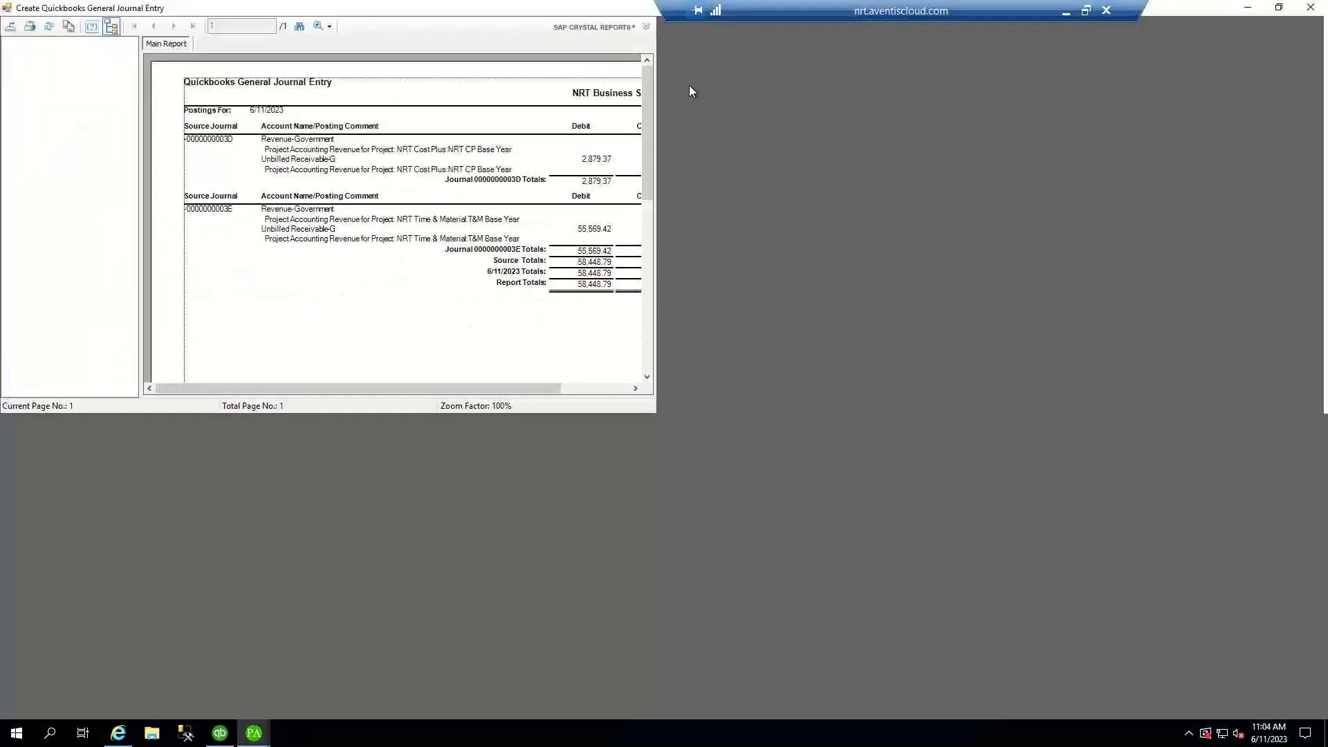
click(688, 84)
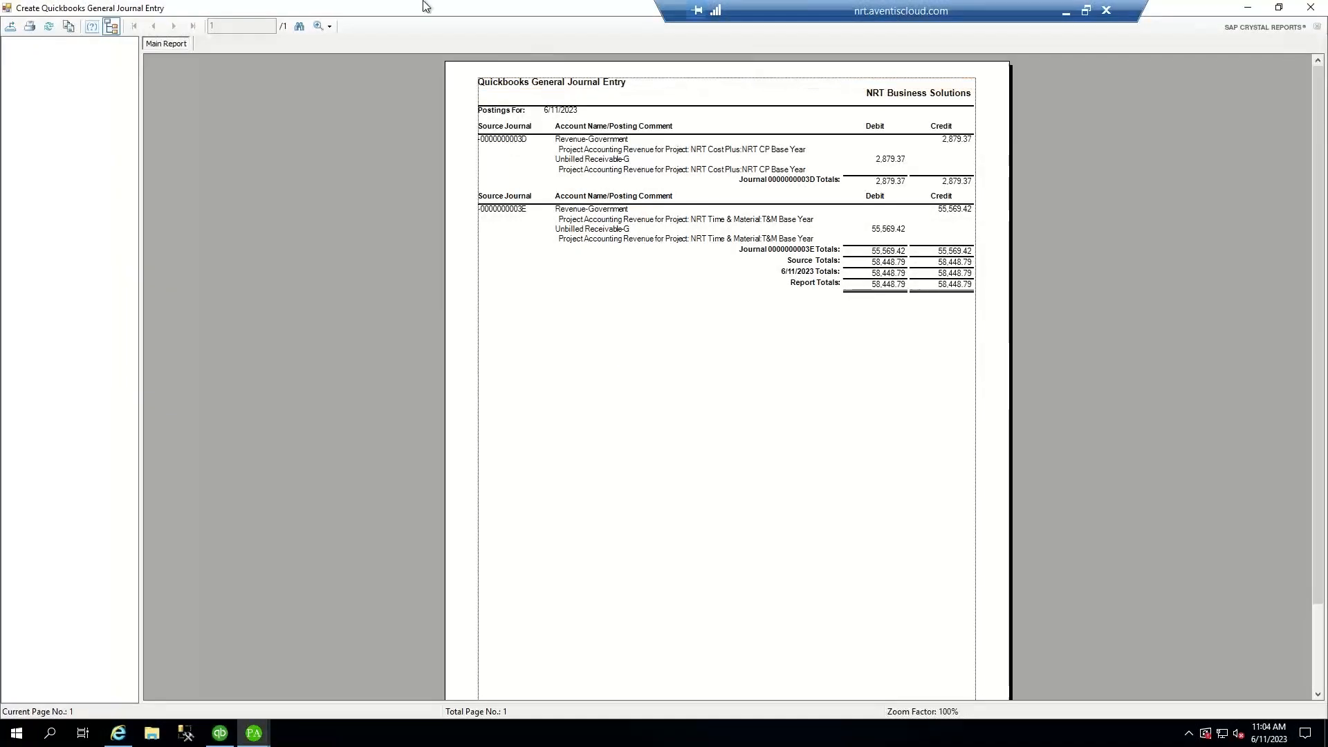
click(330, 26)
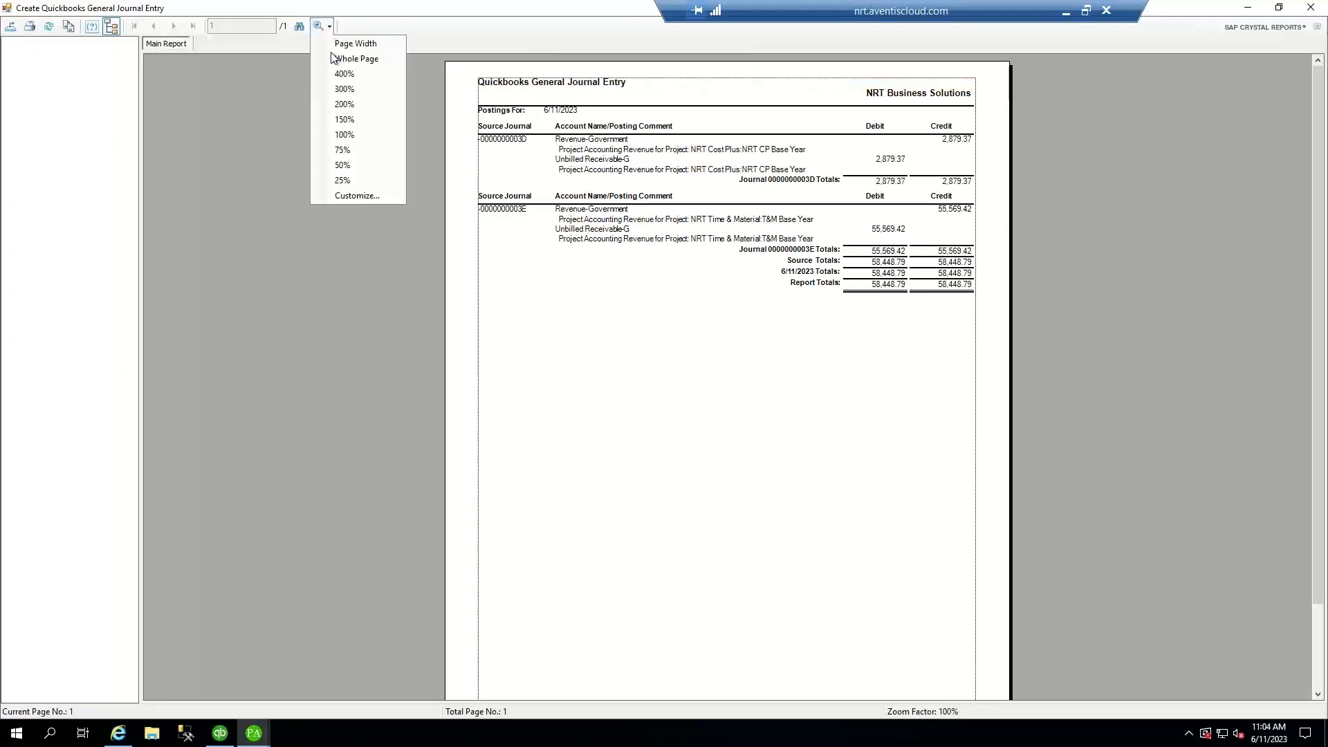
click(344, 119)
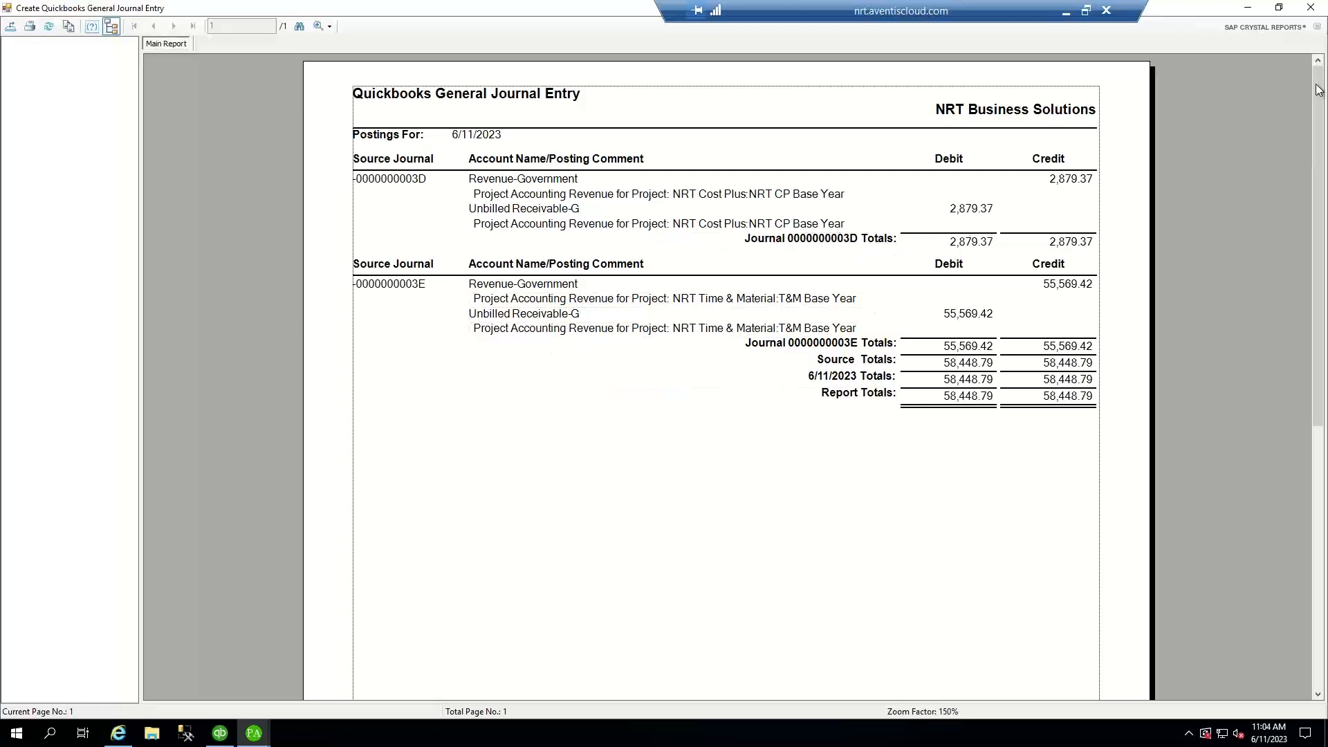
click(1312, 8)
click(672, 421)
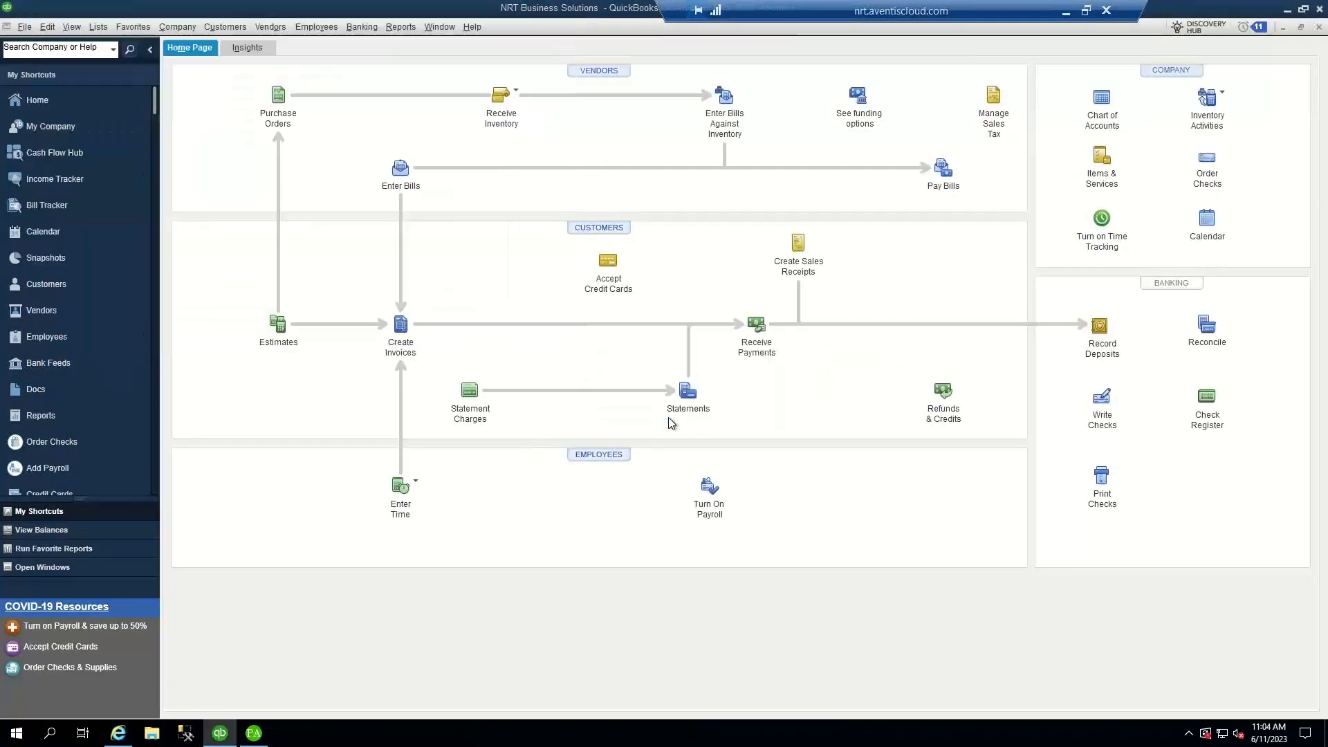
- Search QuickBooks for all general journal entries from the Make General Journal Entries window, without any filter
click(181, 28)
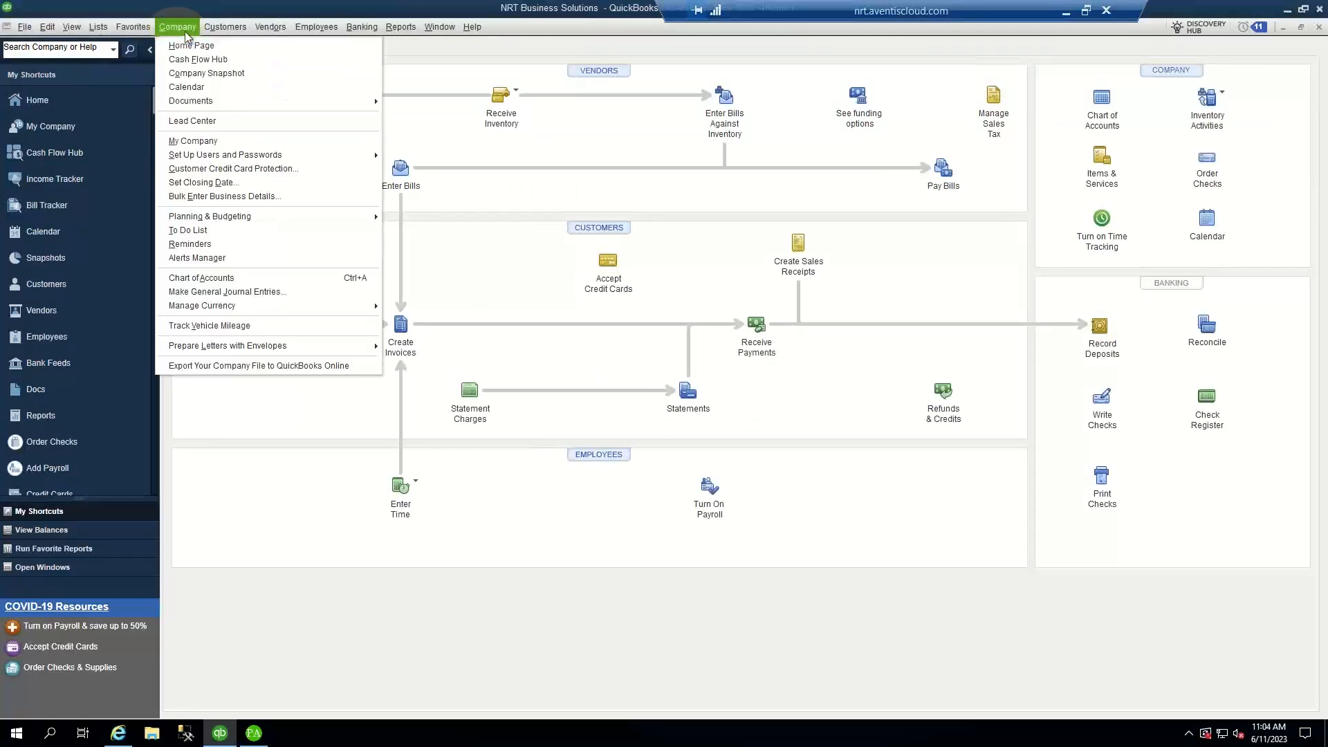
click(228, 292)
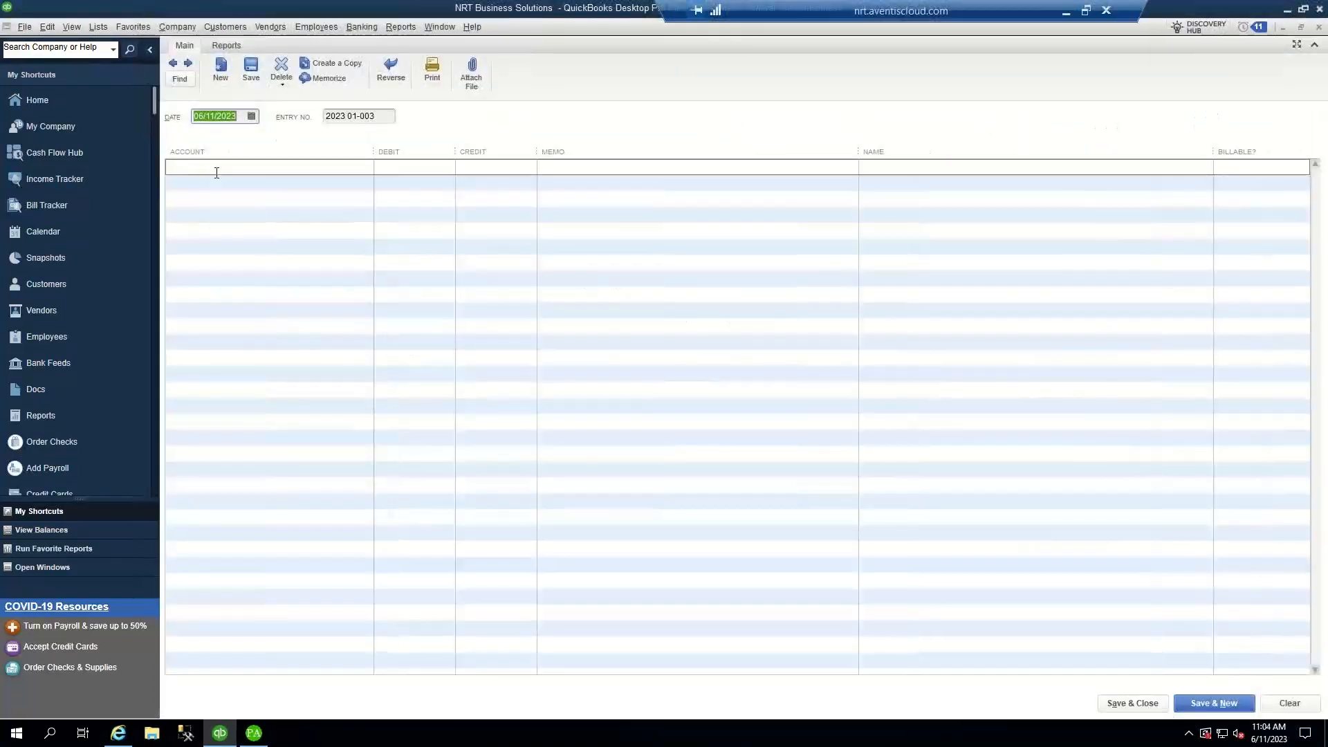
click(180, 75)
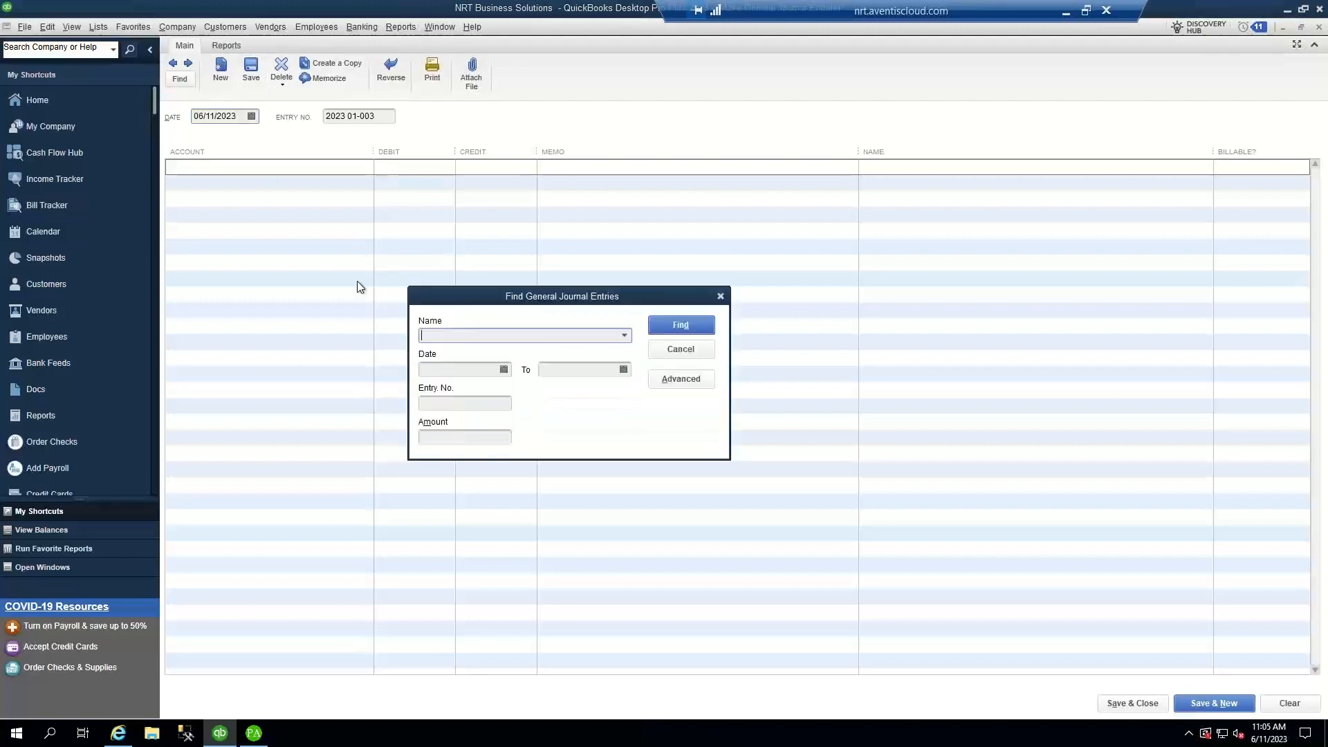
click(684, 324)
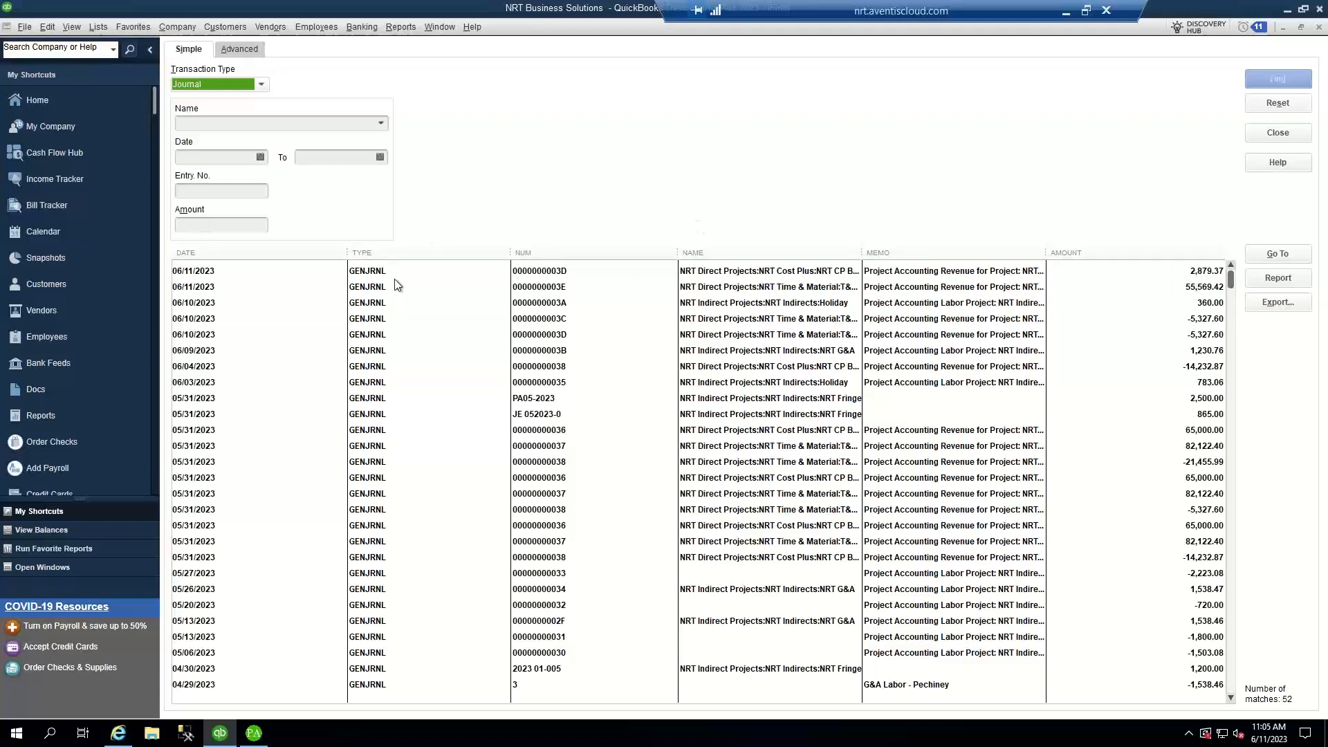
- Review the 06/11/2023 revenue journal entry for NRT Time & Material, then close it and the search results
click(364, 290)
double_click(365, 291)
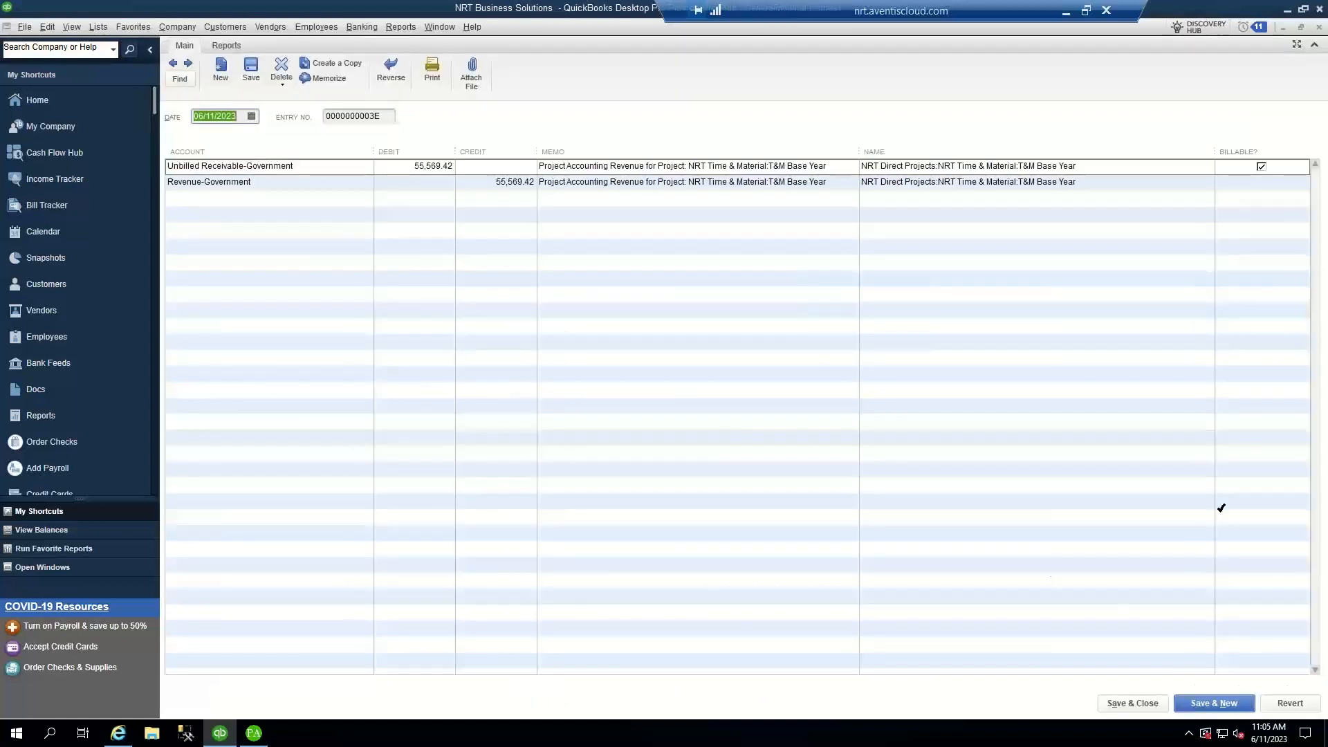
click(1319, 28)
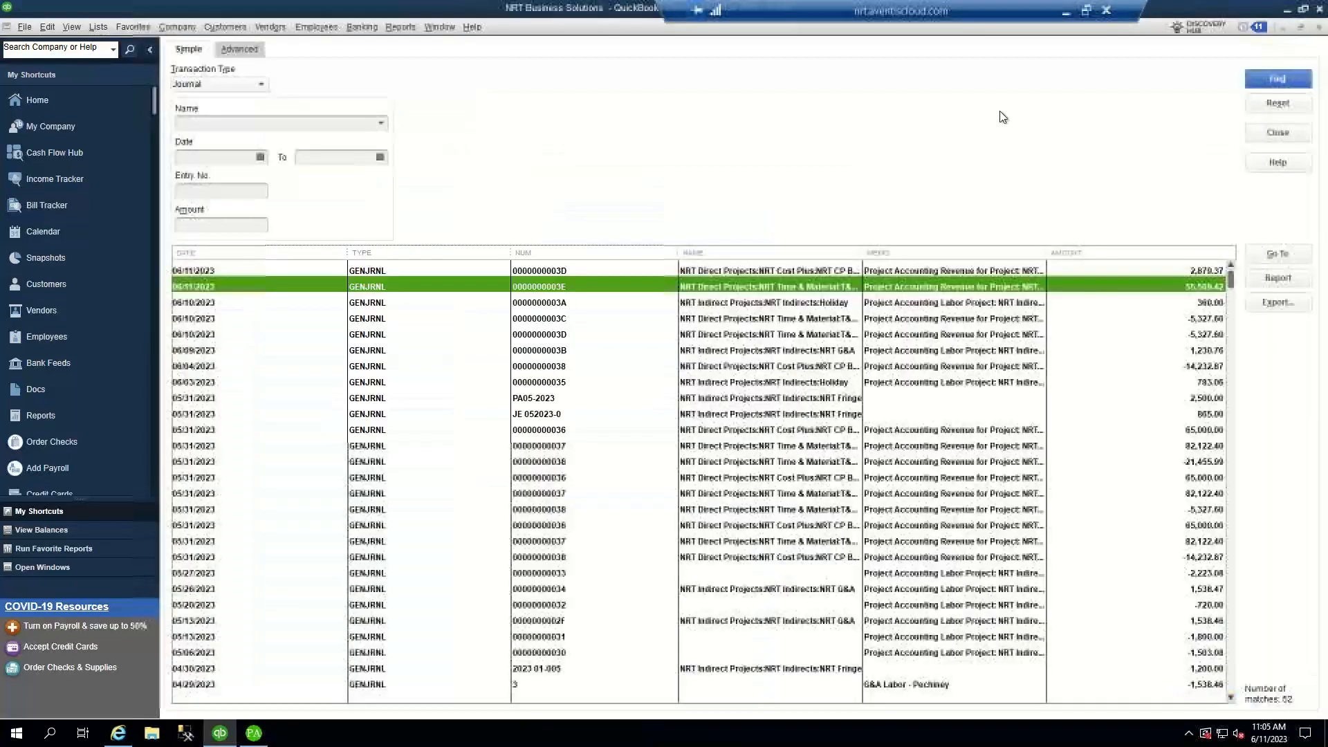
click(1286, 134)
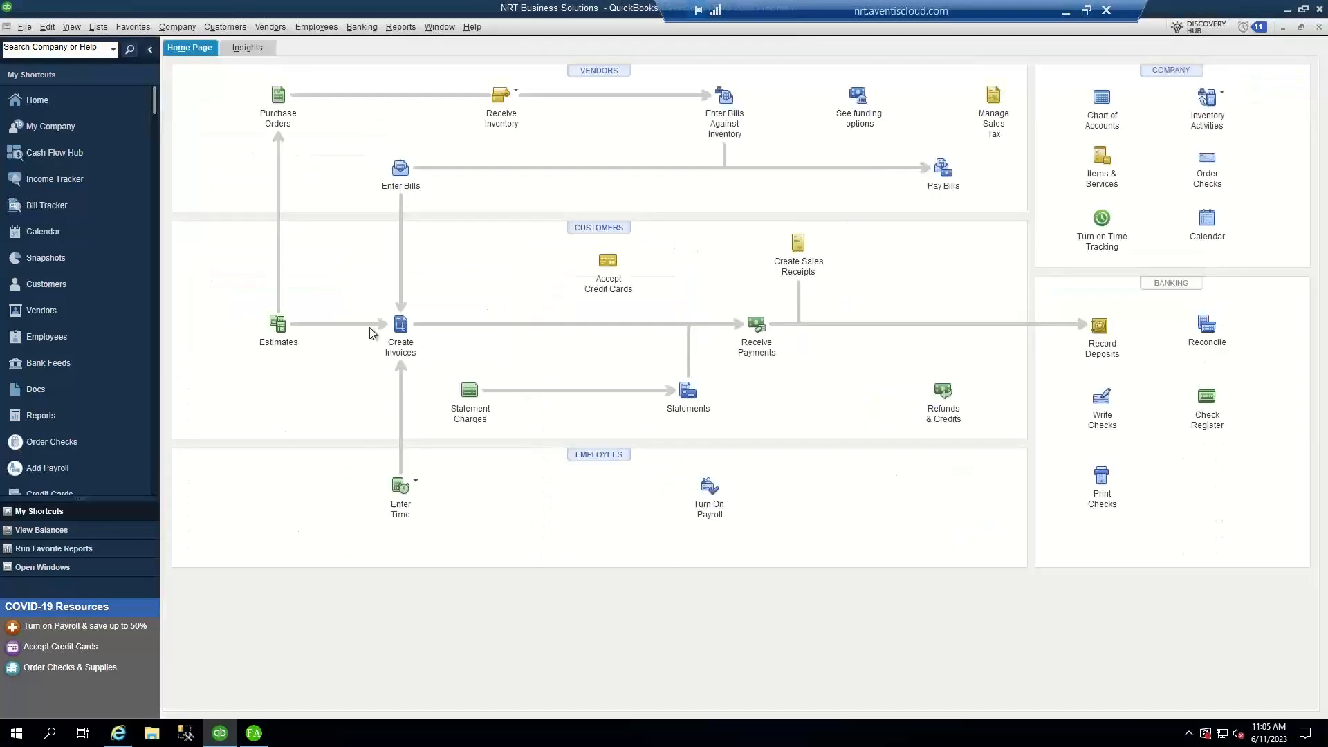
- Switch to NRT Project Accounting and try to preview the Account Reconciliation Report for fiscal year 2023 period 06
click(253, 732)
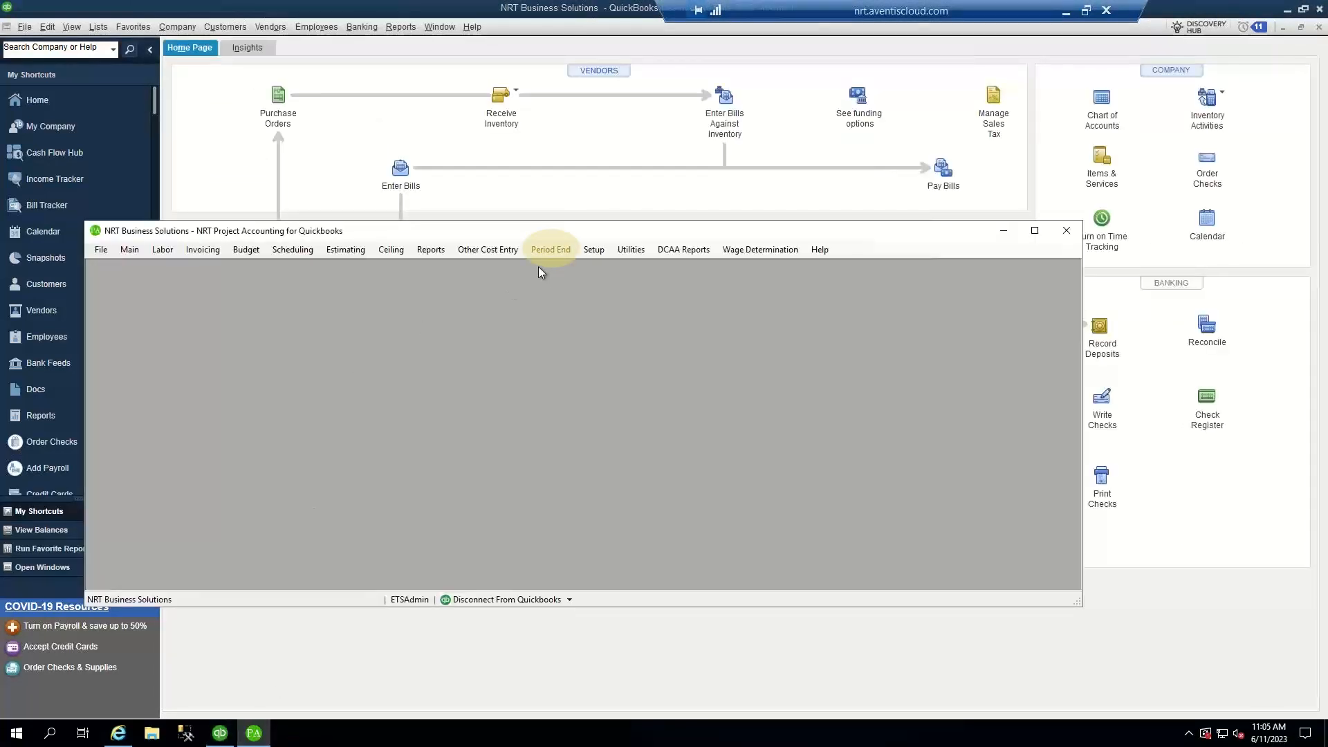
click(551, 249)
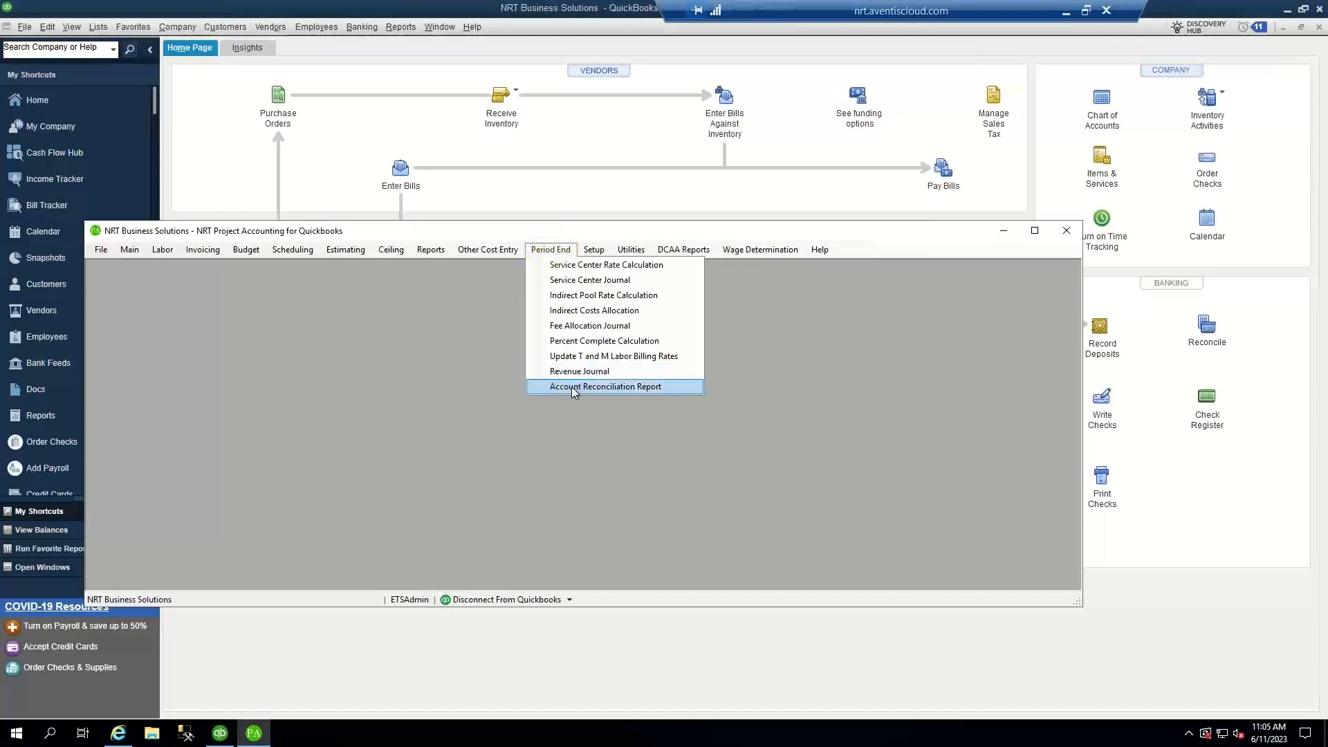
click(575, 387)
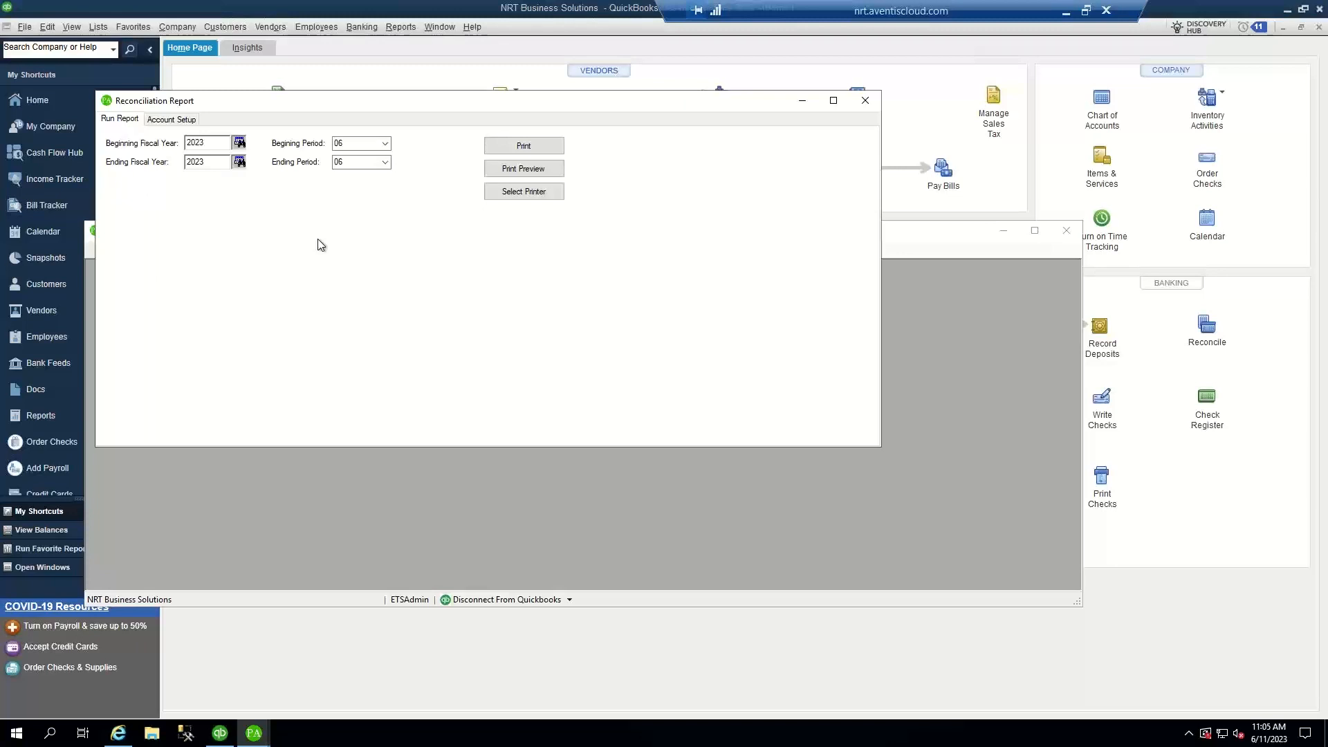
click(520, 173)
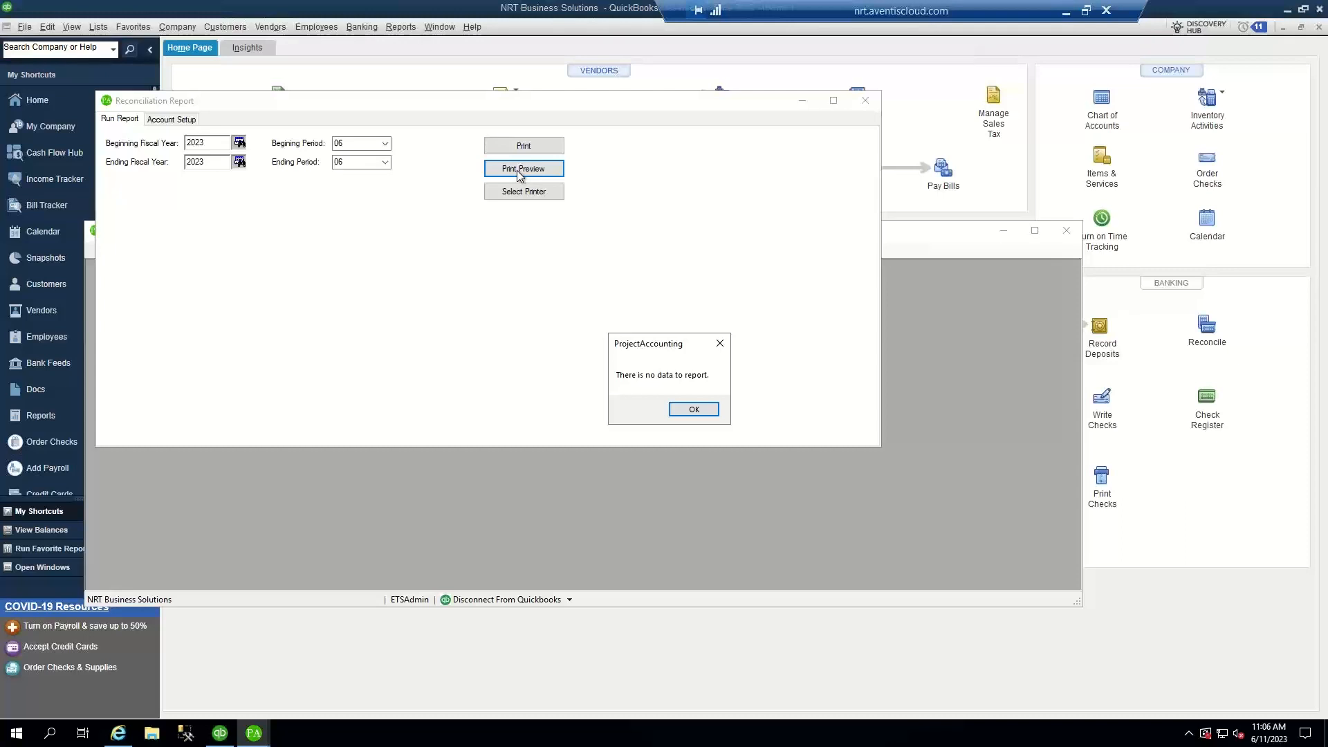
click(695, 410)
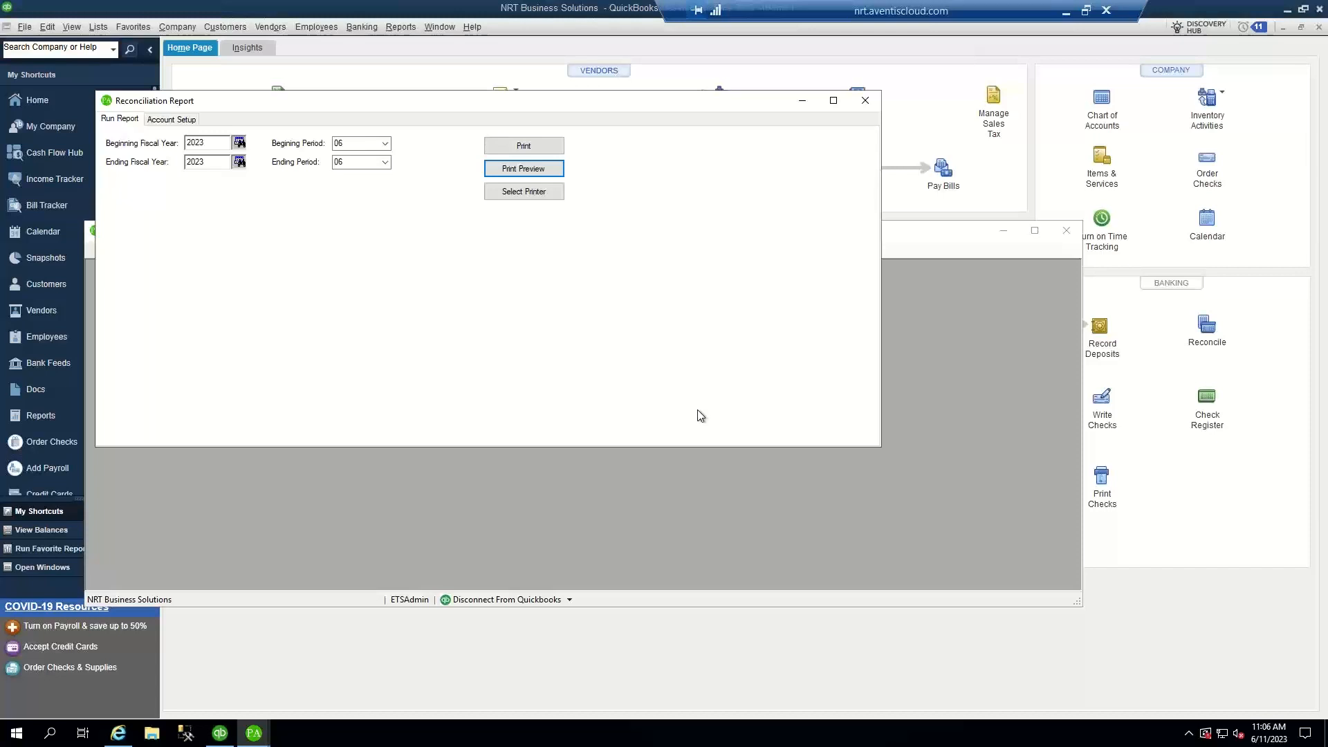